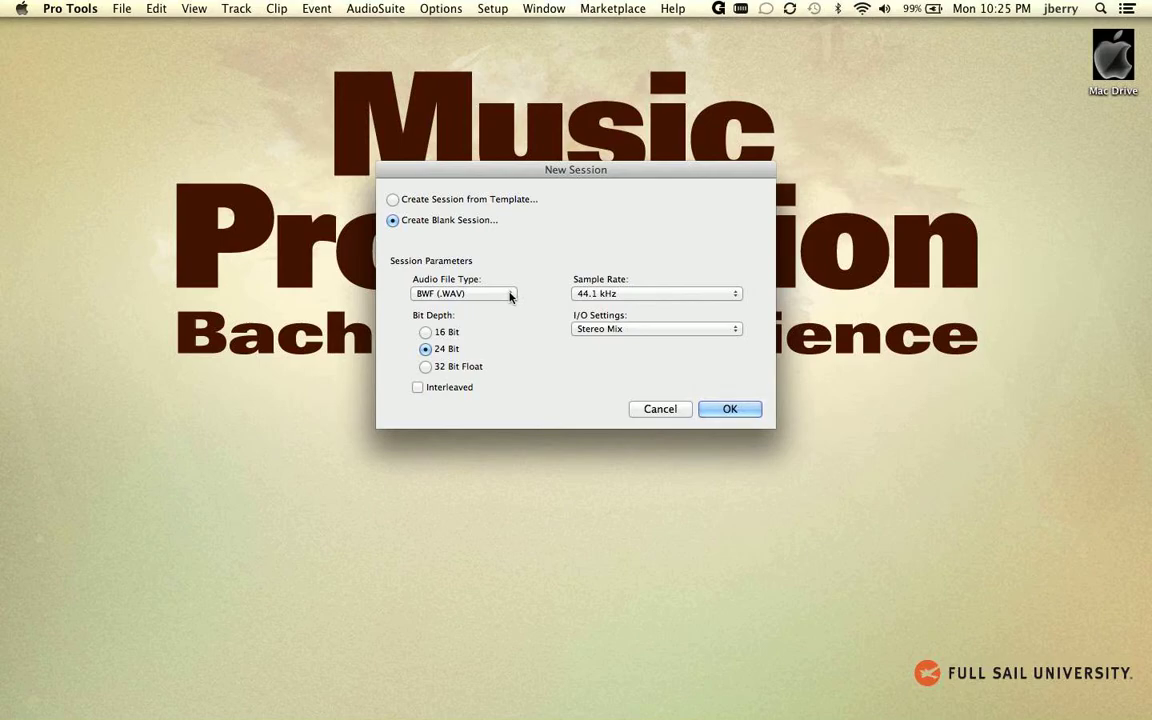
Create a blank 24-bit, 44.1 kHz BWF (.WAV) session and save it on the Desktop as "Tset Session".
{"action": "left_click", "coordinate": [508, 294]}
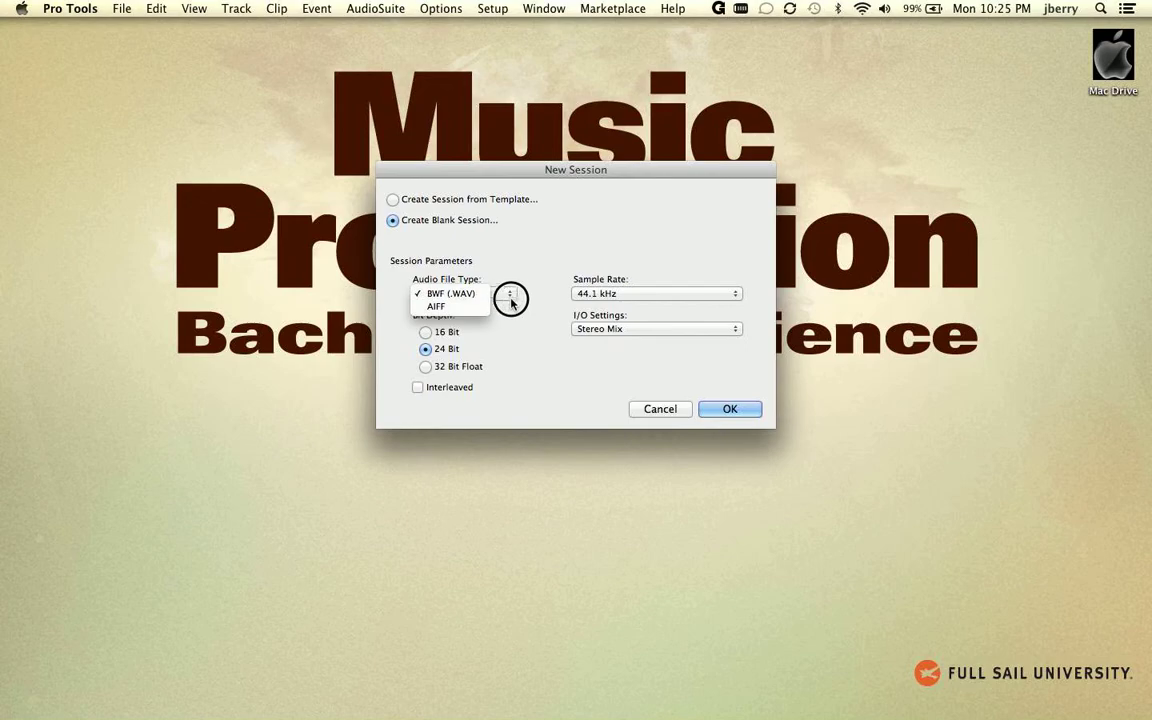
{"action": "left_click", "coordinate": [510, 296]}
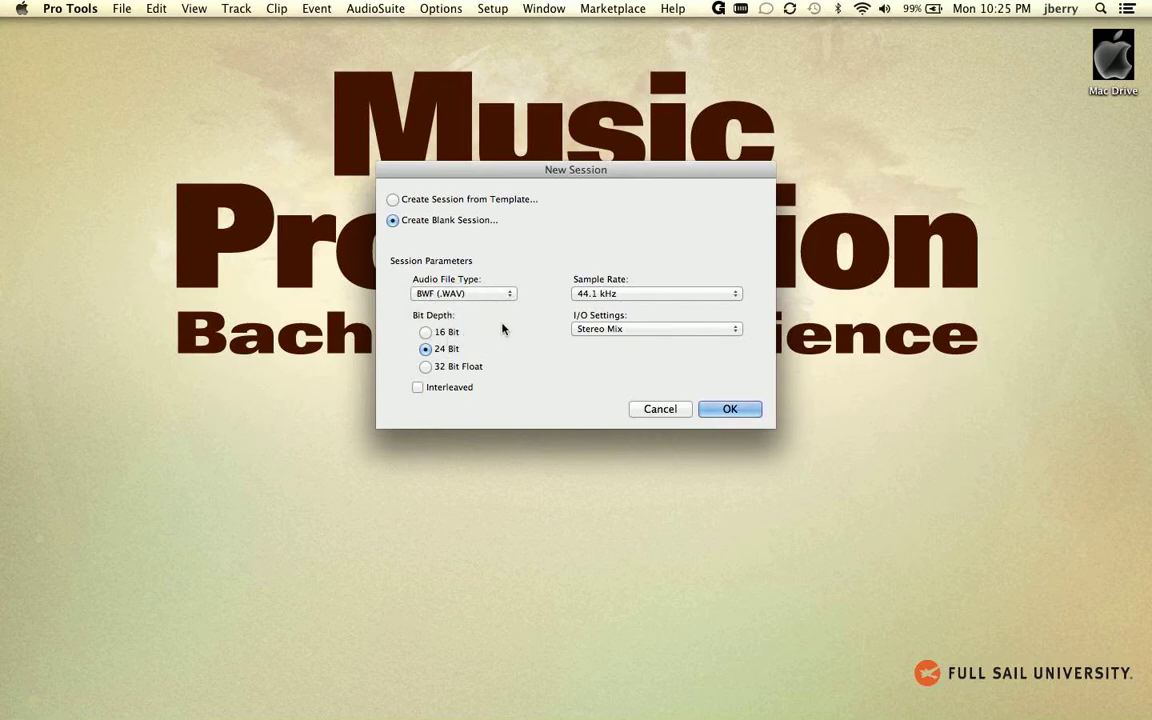
{"action": "left_click", "coordinate": [728, 410]}
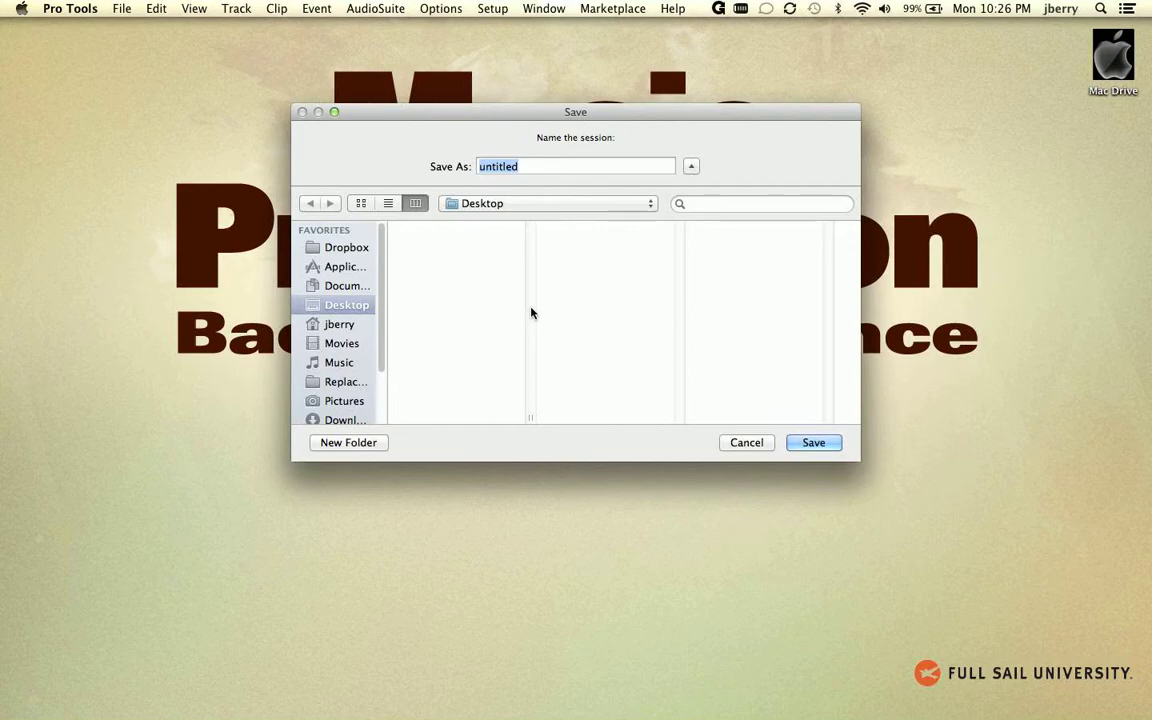
{"action": "type", "text": "Tset "}
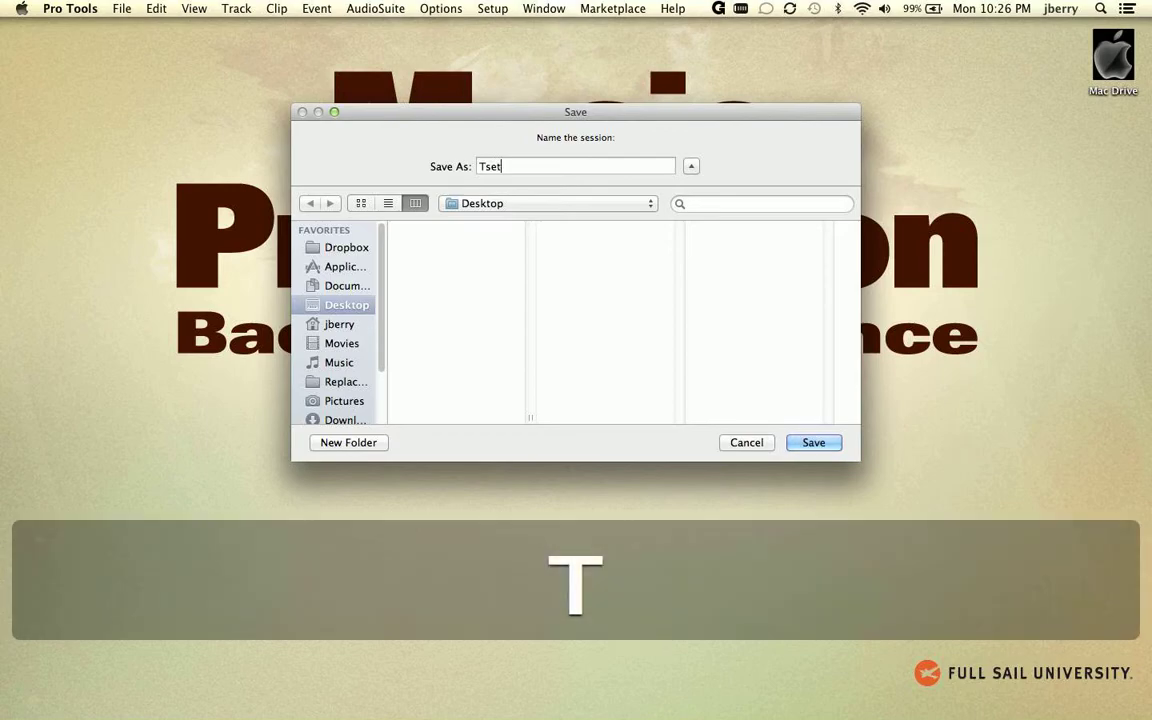
{"action": "type", "text": "Ses"}
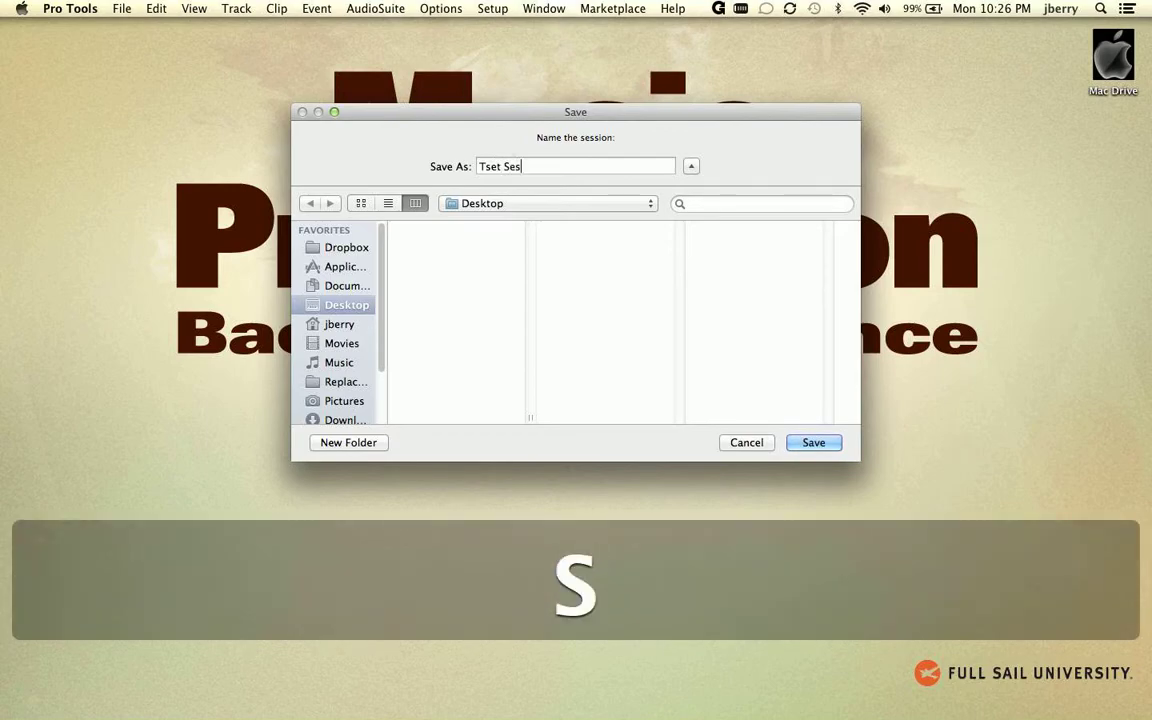
{"action": "type", "text": "sion"}
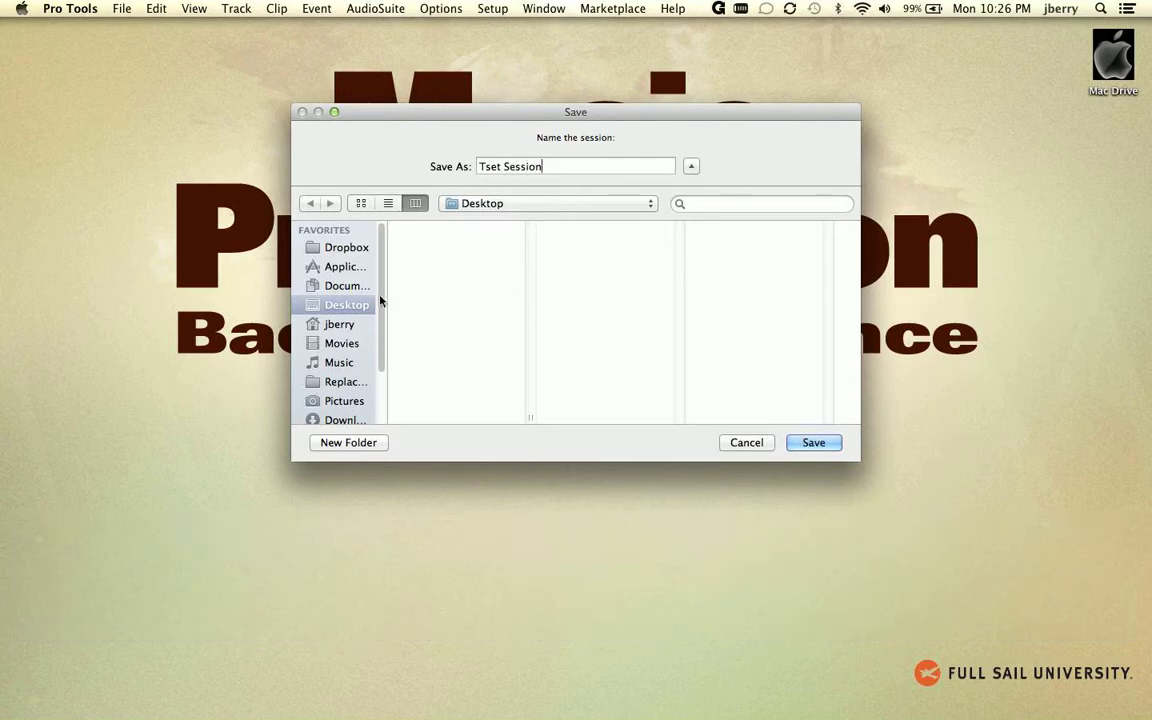
{"action": "left_click", "coordinate": [812, 443]}
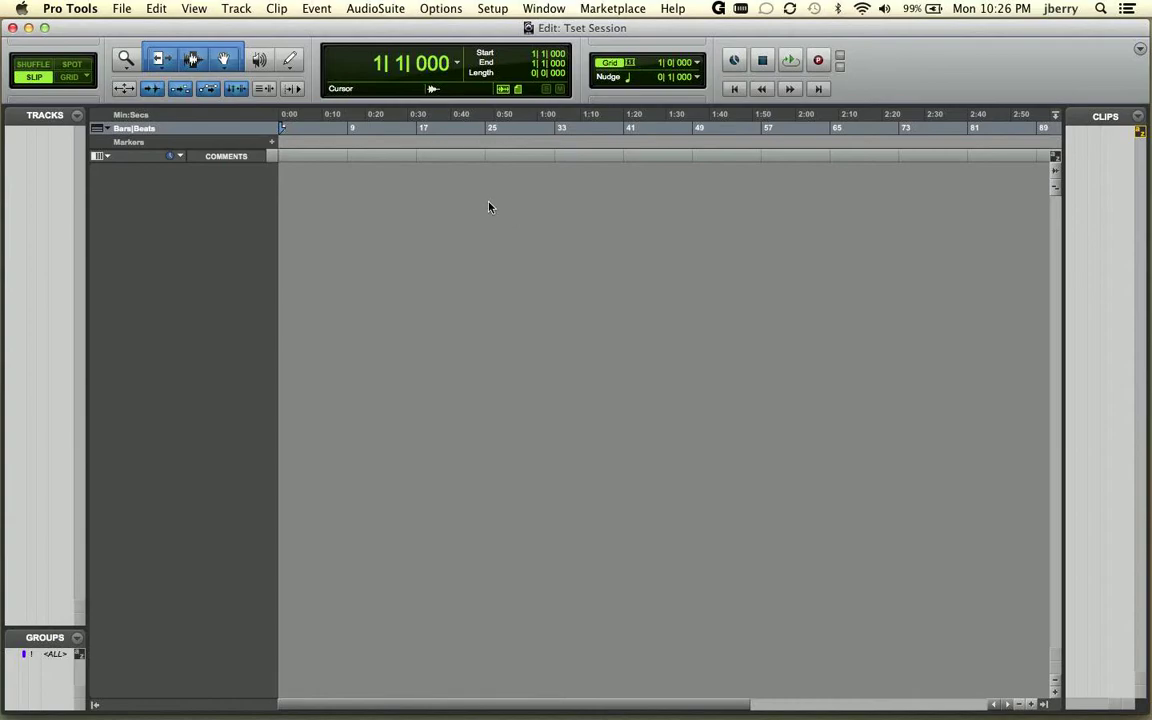
Hide Pro Tools and inspect the contents of the Tset Session folder on the desktop, closing the folder window when done.
{"action": "left_click", "coordinate": [76, 10]}
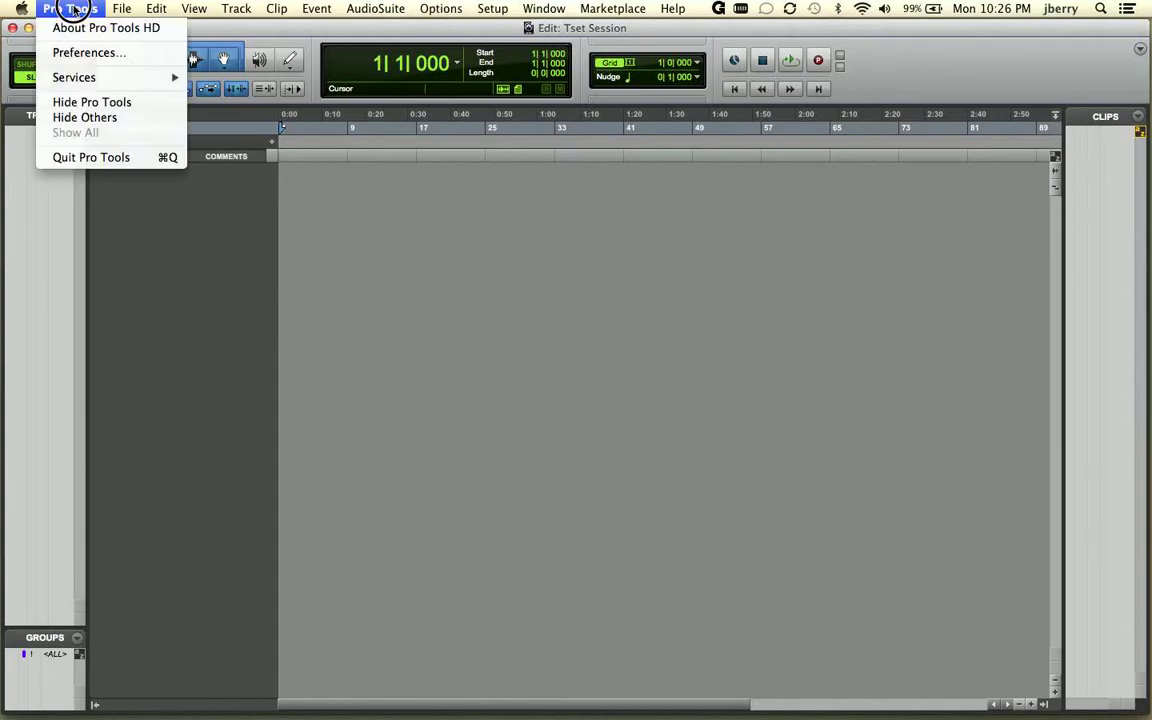
{"action": "left_click", "coordinate": [118, 104]}
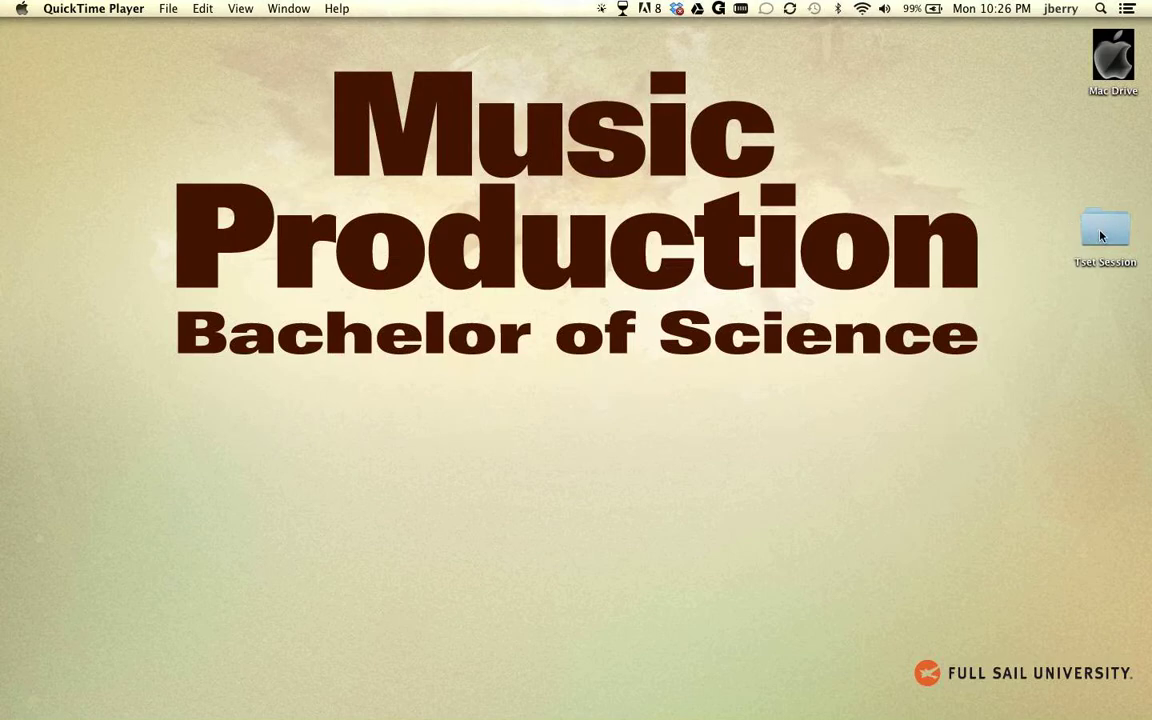
{"action": "double_click", "coordinate": [1103, 233]}
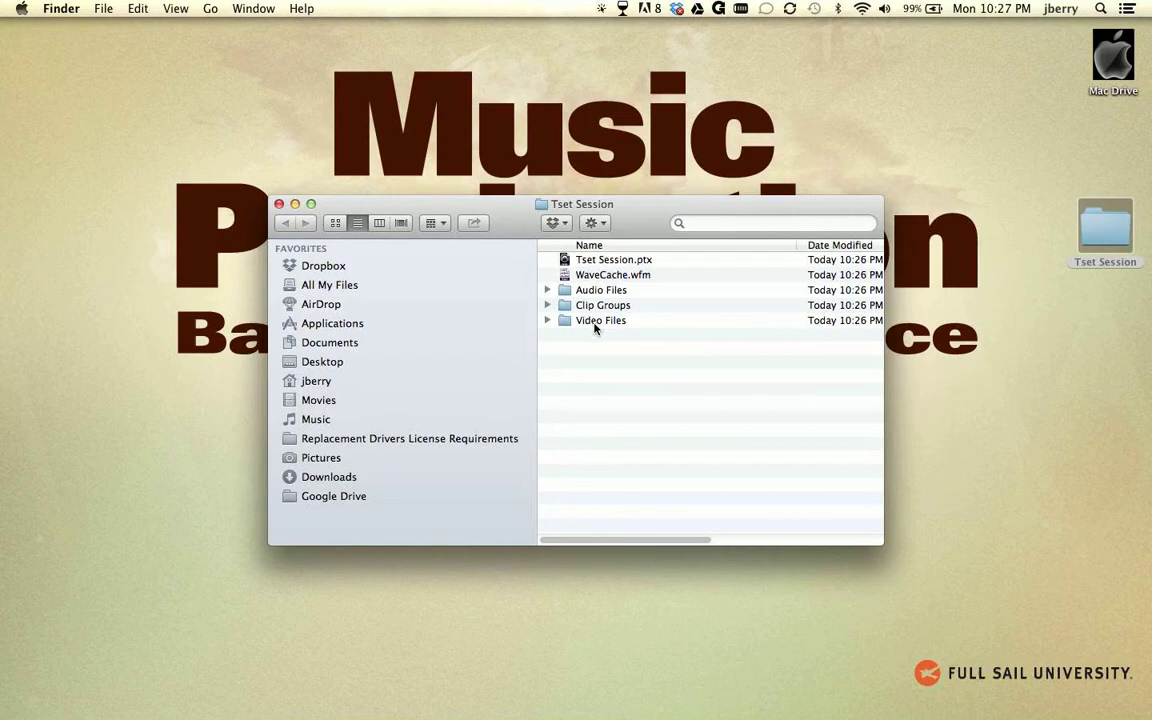
{"action": "left_click", "coordinate": [279, 204]}
Switch back to Pro Tools and review the session's format settings in the Session Setup window, closing it when done.
{"action": "key", "text": "super+Tab"}
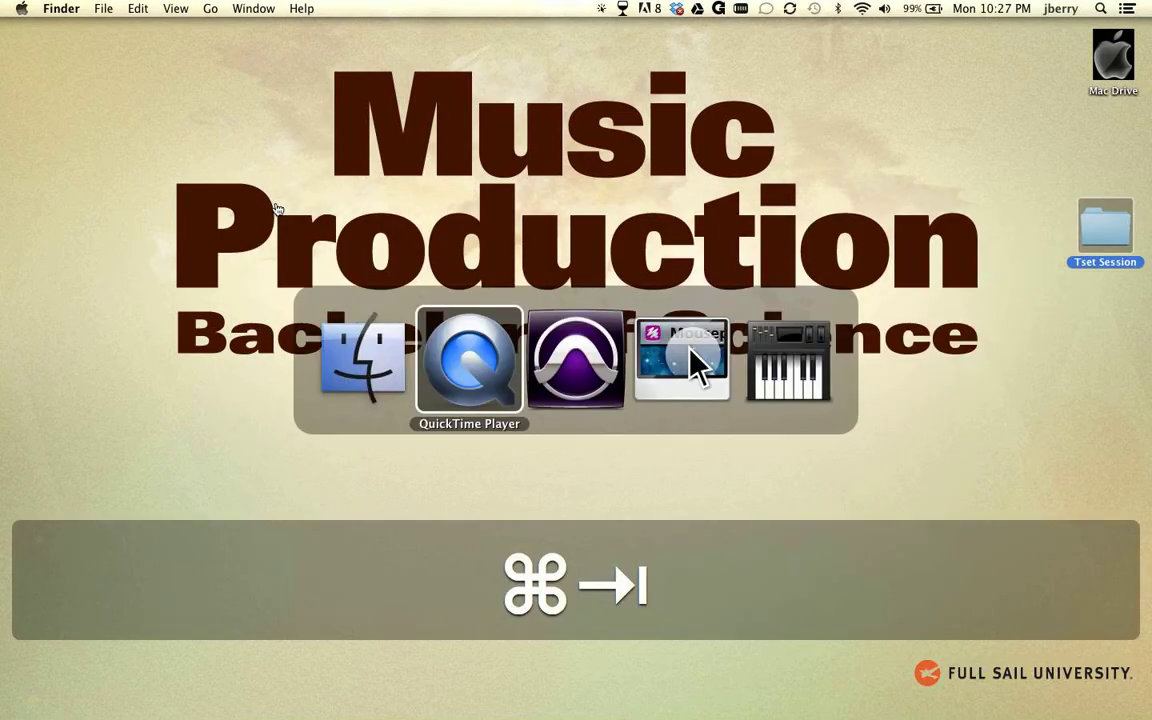
{"action": "key", "text": "super+Tab"}
{"action": "key", "text": "super+Tab"}
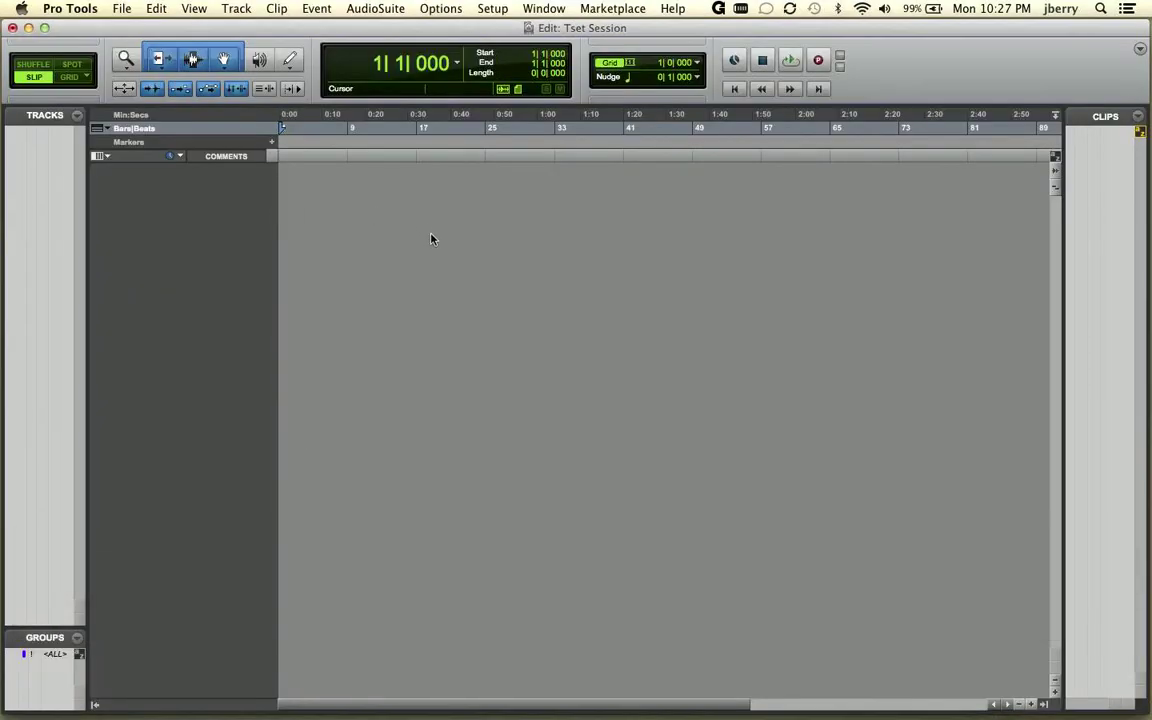
{"action": "left_click", "coordinate": [496, 312]}
{"action": "key", "text": "super+KP_2"}
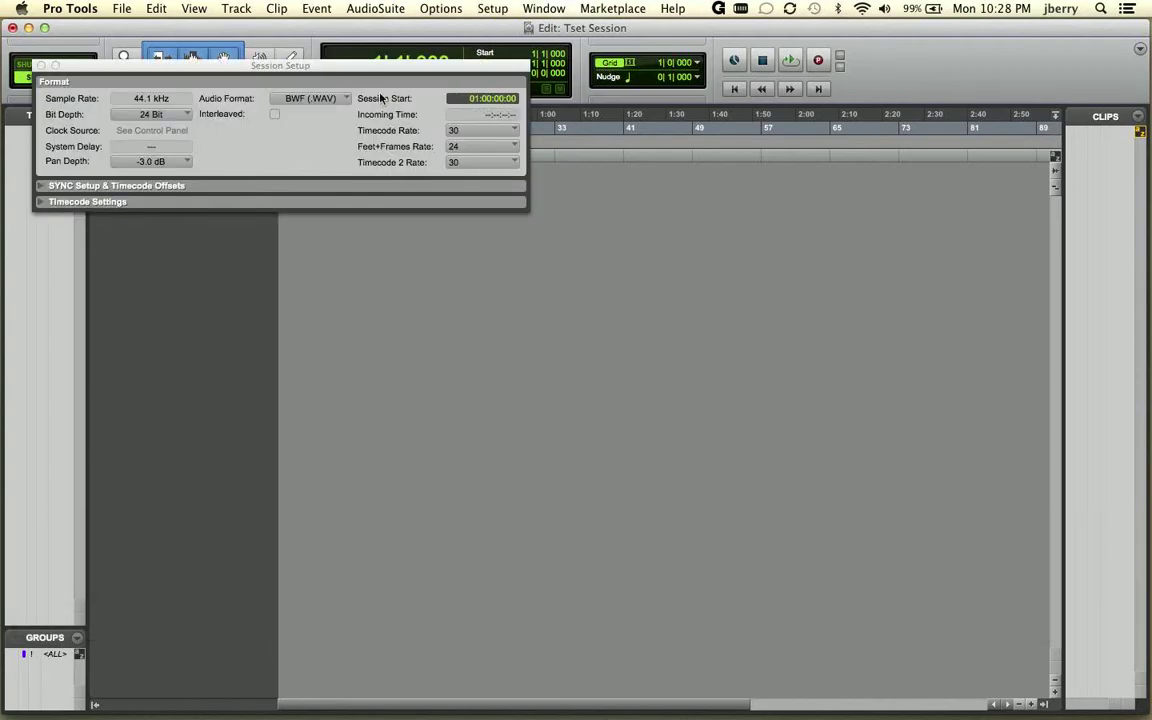
{"action": "left_click_drag", "start_coordinate": [331, 67], "coordinate": [662, 279]}
{"action": "left_click", "coordinate": [373, 277]}
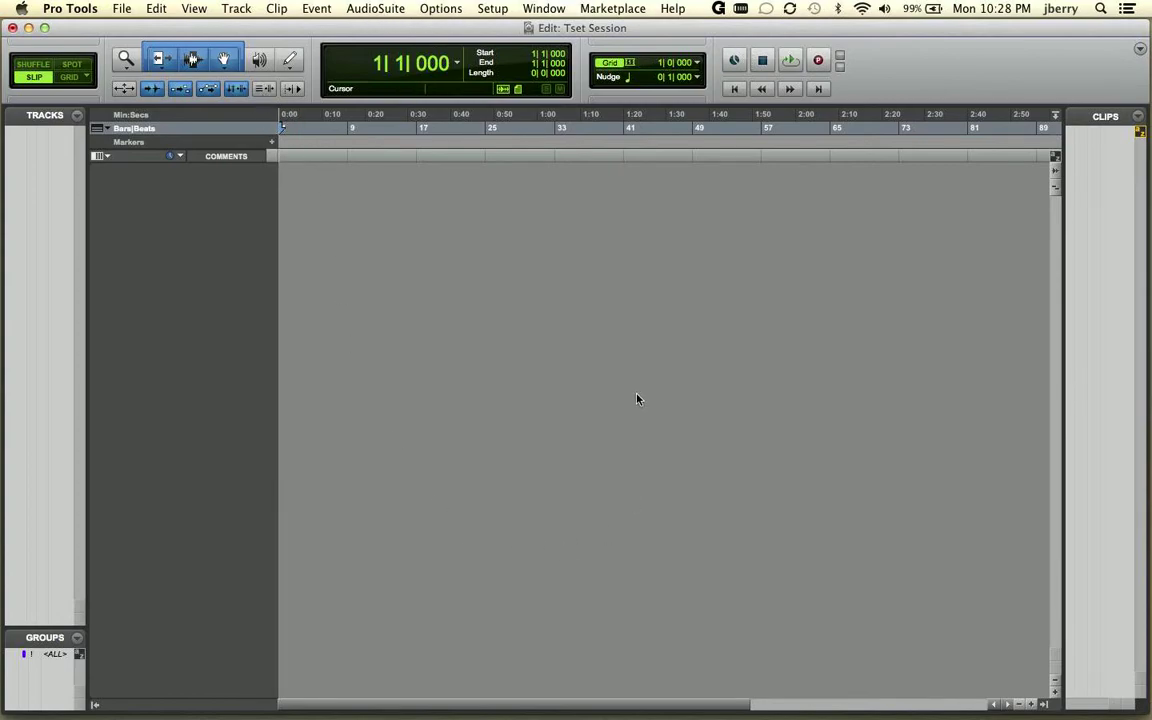
{"action": "key", "text": "super+KP_2"}
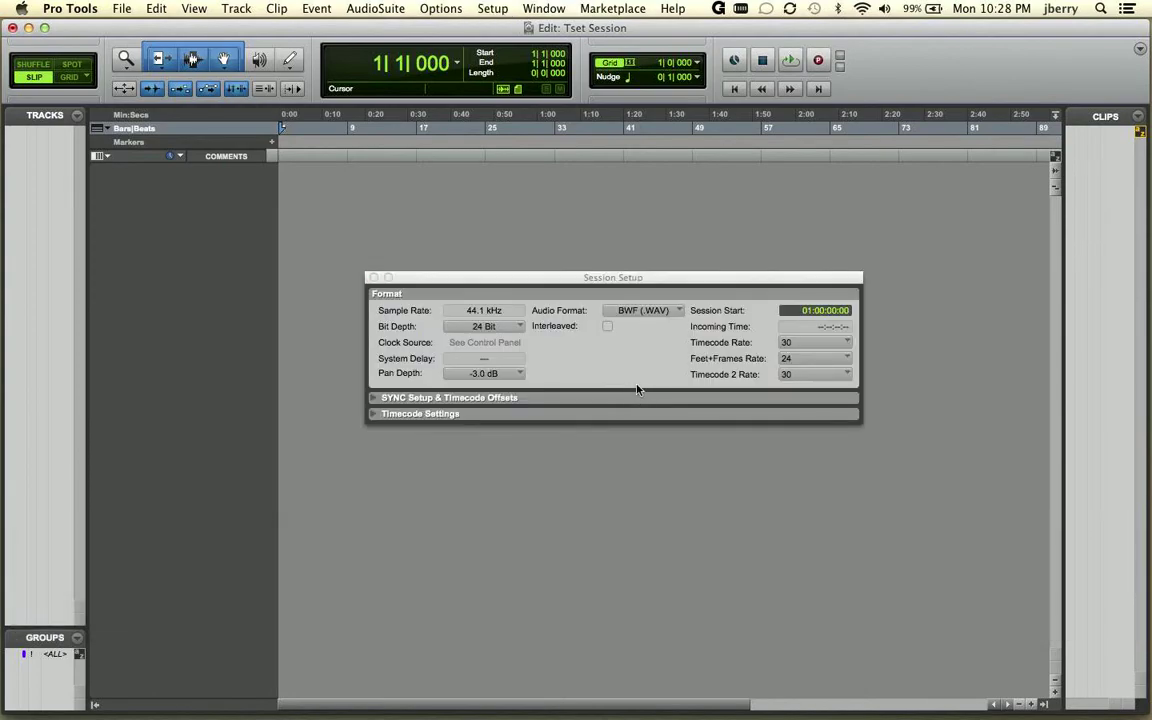
{"action": "left_click_drag", "start_coordinate": [554, 282], "coordinate": [530, 172]}
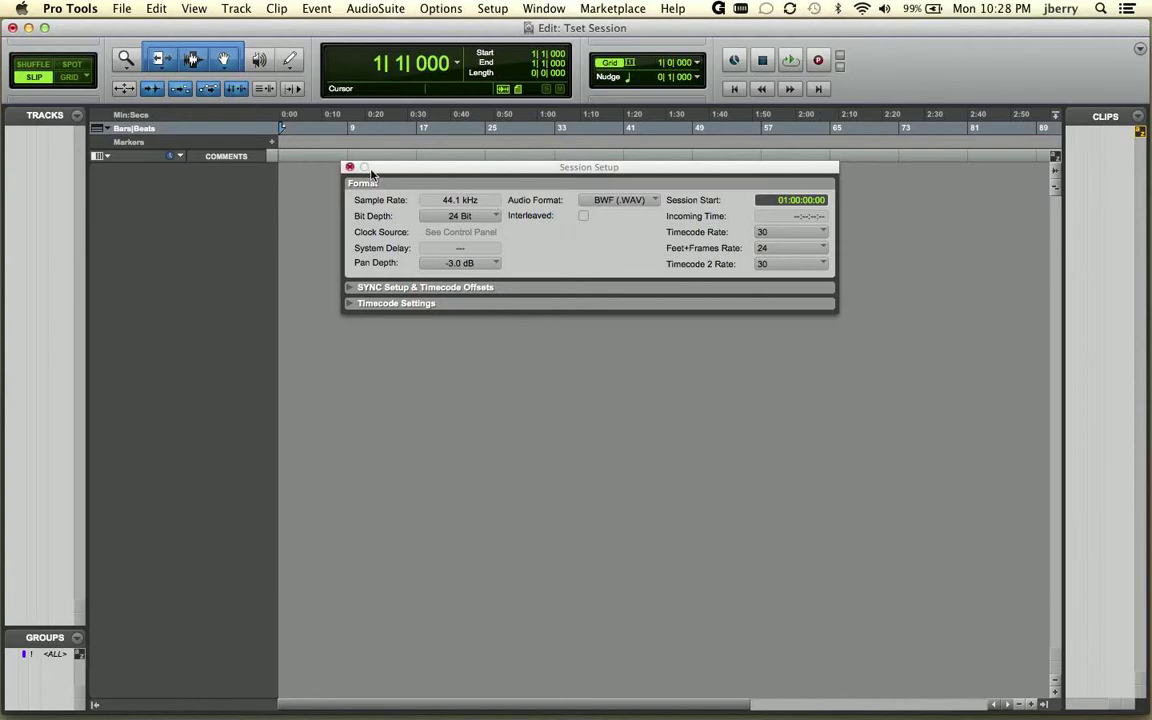
{"action": "left_click", "coordinate": [349, 167]}
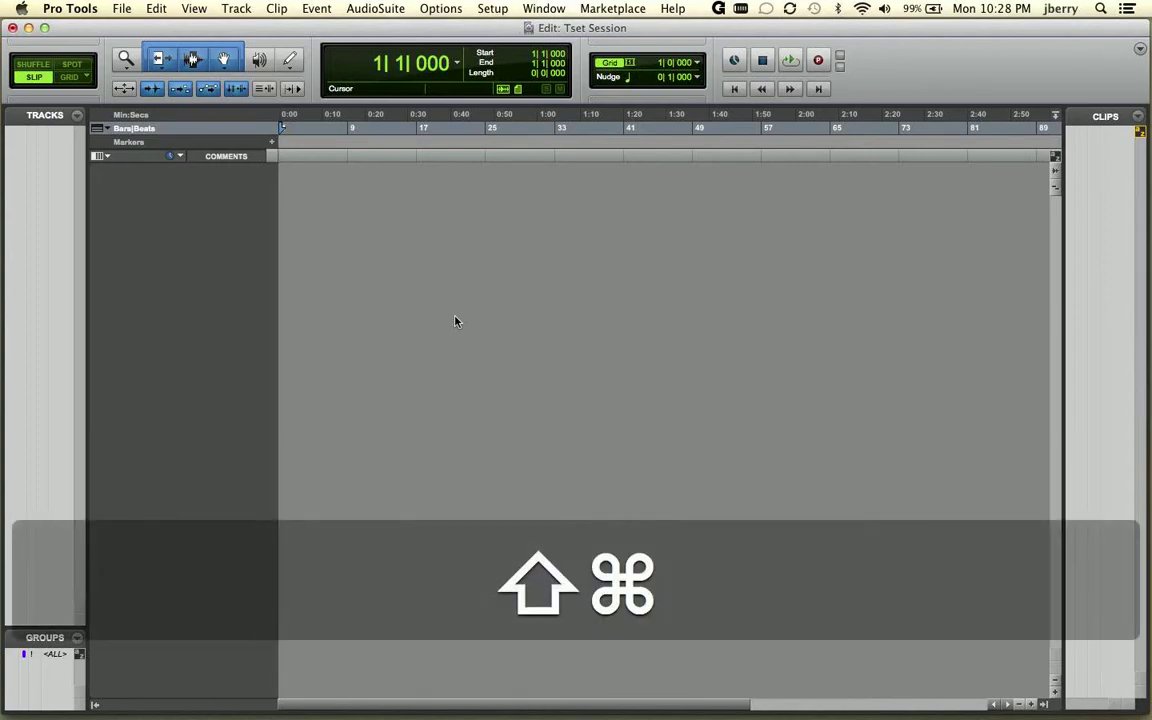
Create one mono audio track and enlarge its track height to fill most of the Edit window.
{"action": "key", "text": "shift+super+n"}
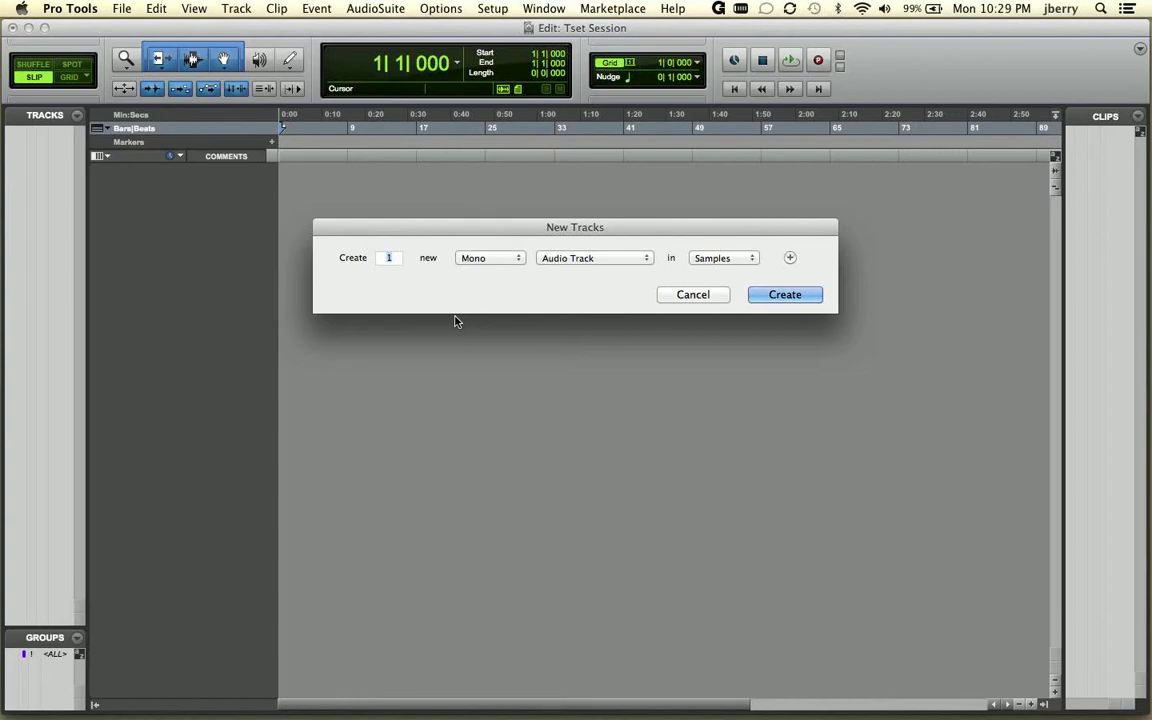
{"action": "key", "text": "Return"}
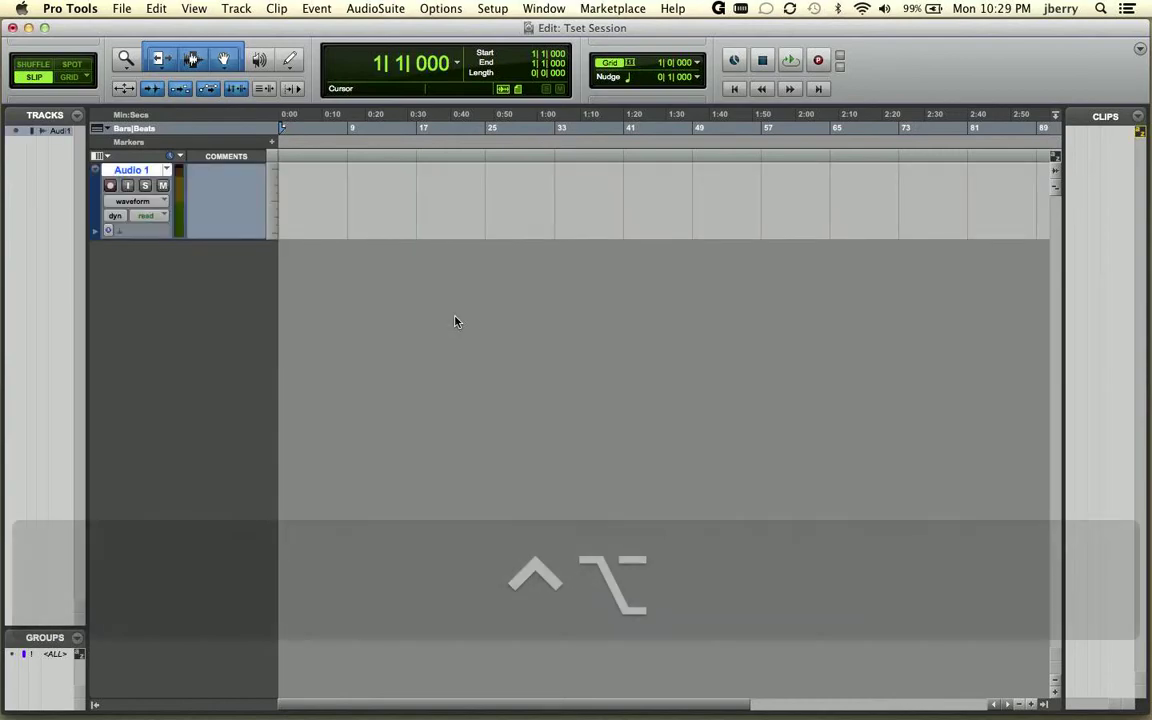
{"action": "key", "text": "ctrl+alt+Down"}
{"action": "key", "text": "ctrl+alt+Down"}
{"action": "key", "text": "ctrl+alt+Up"}
{"action": "key", "text": "ctrl+alt+Up"}
{"action": "key", "text": "ctrl+alt+Up"}
{"action": "key", "text": "ctrl+alt+Up"}
{"action": "key", "text": "ctrl+alt+Up"}
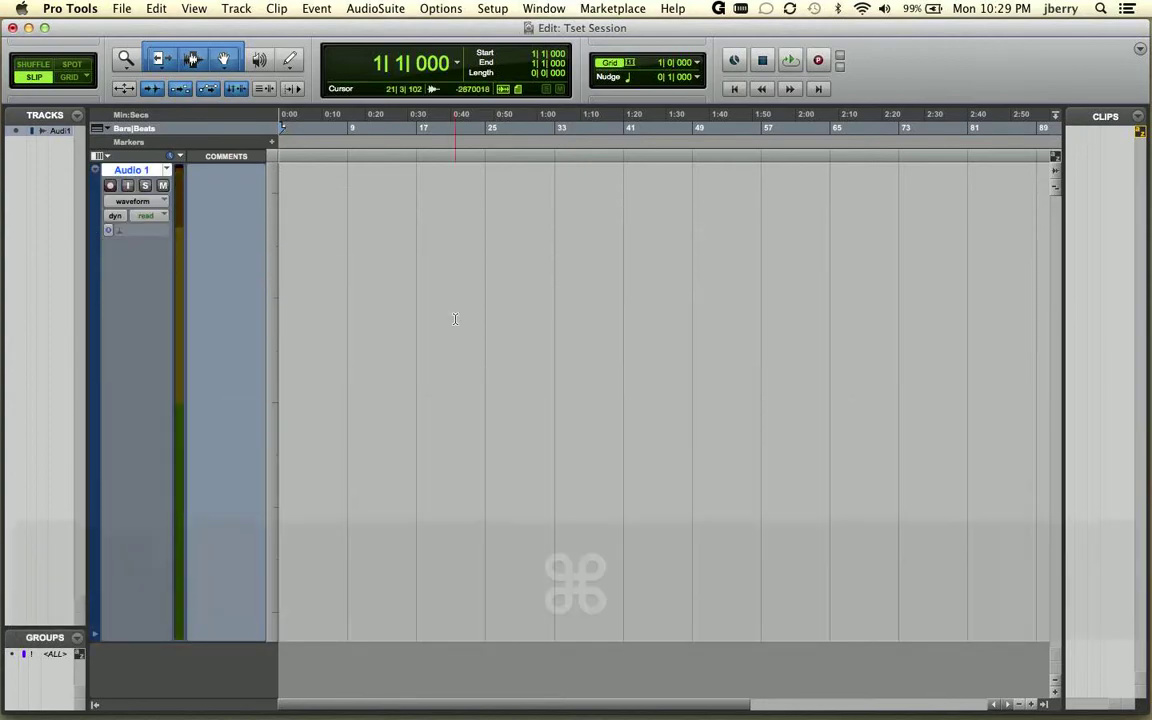
In Grid mode, select from bar 3 to bar 5 on the Audio 1 track and consolidate the selection into a clip.
{"action": "key", "text": "super+bracketright"}
{"action": "key", "text": "super+bracketright"}
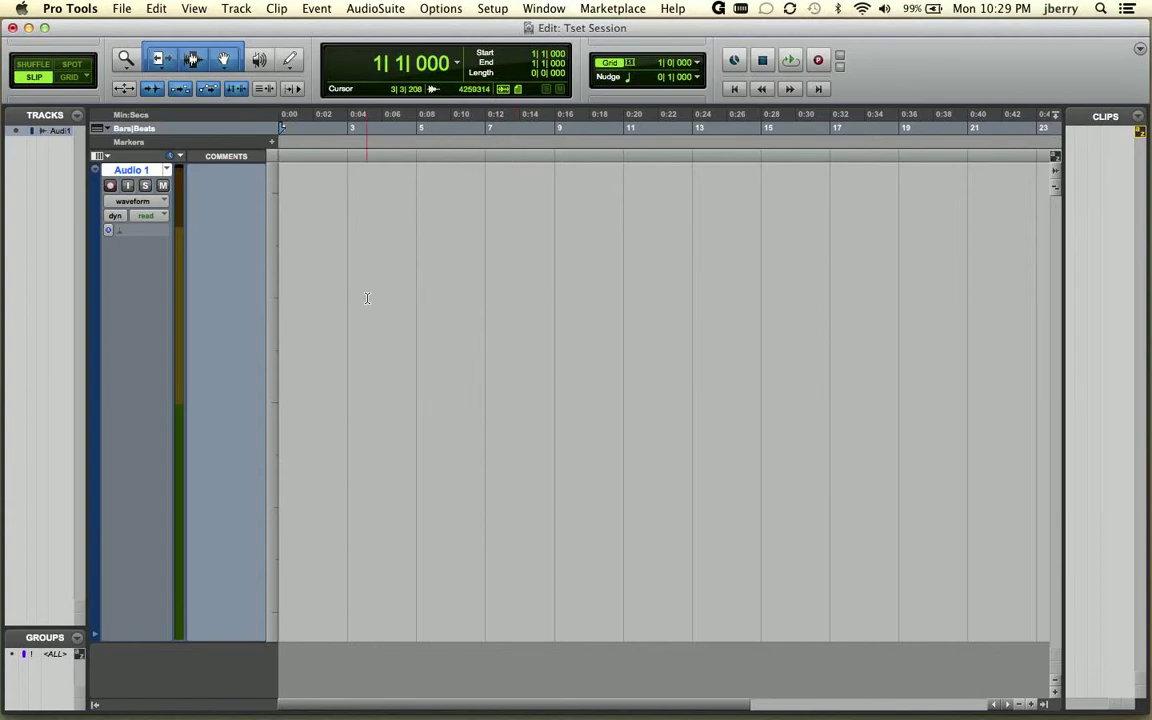
{"action": "key", "text": "F3"}
{"action": "key", "text": "F4"}
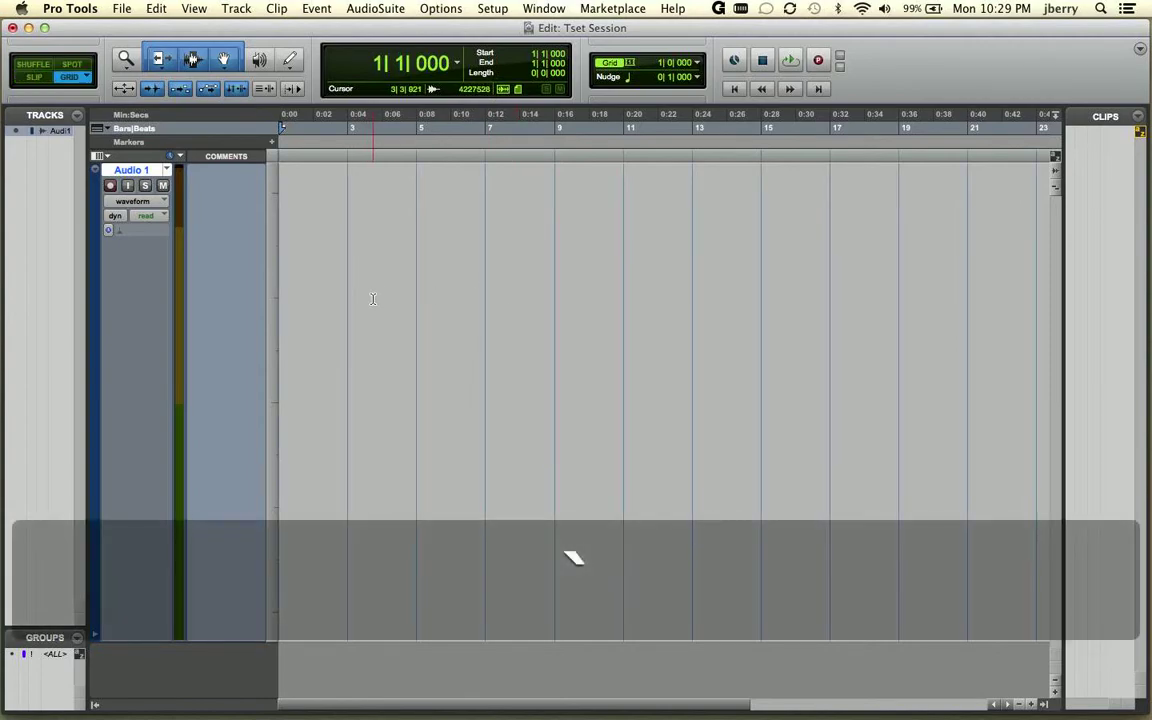
{"action": "left_click_drag", "start_coordinate": [357, 301], "coordinate": [429, 305]}
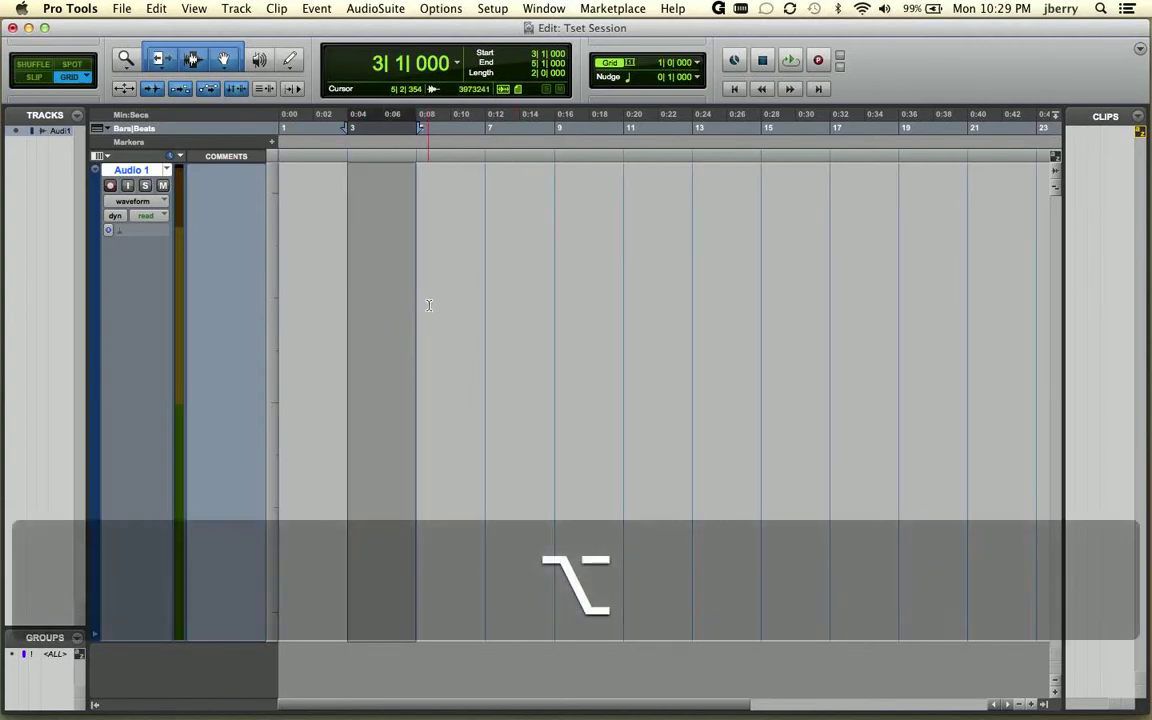
{"action": "key", "text": "alt+f"}
{"action": "key", "text": "super+bracketleft"}
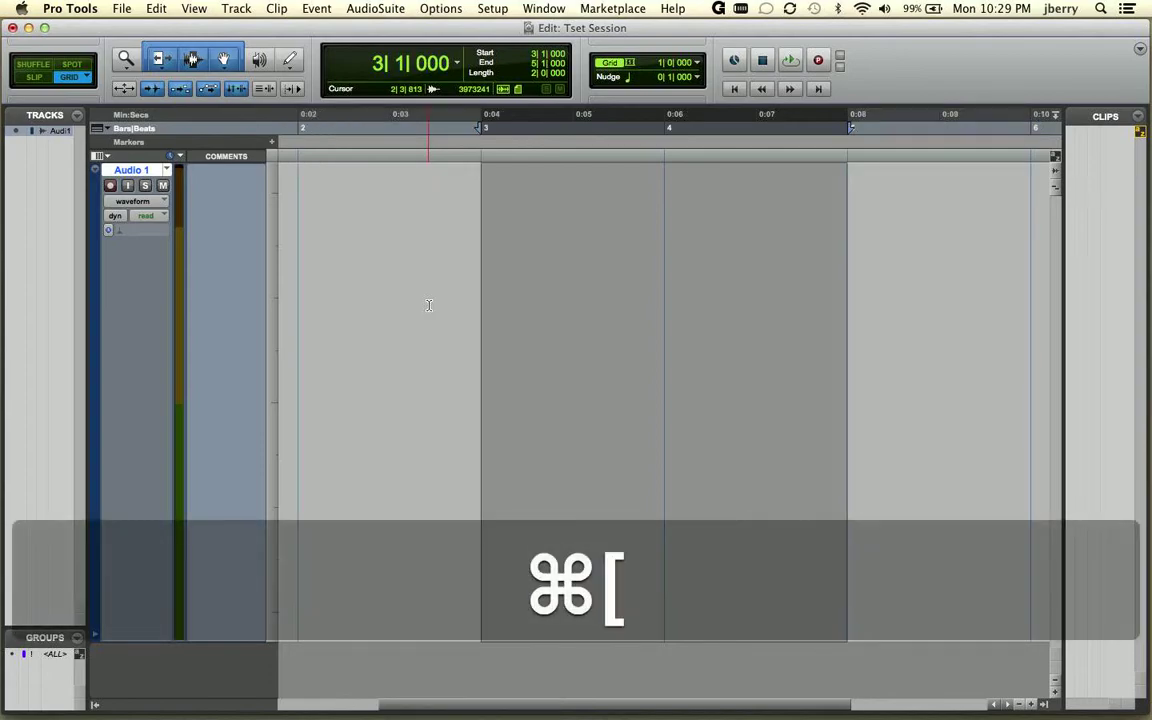
{"action": "key", "text": "alt+shift+2"}
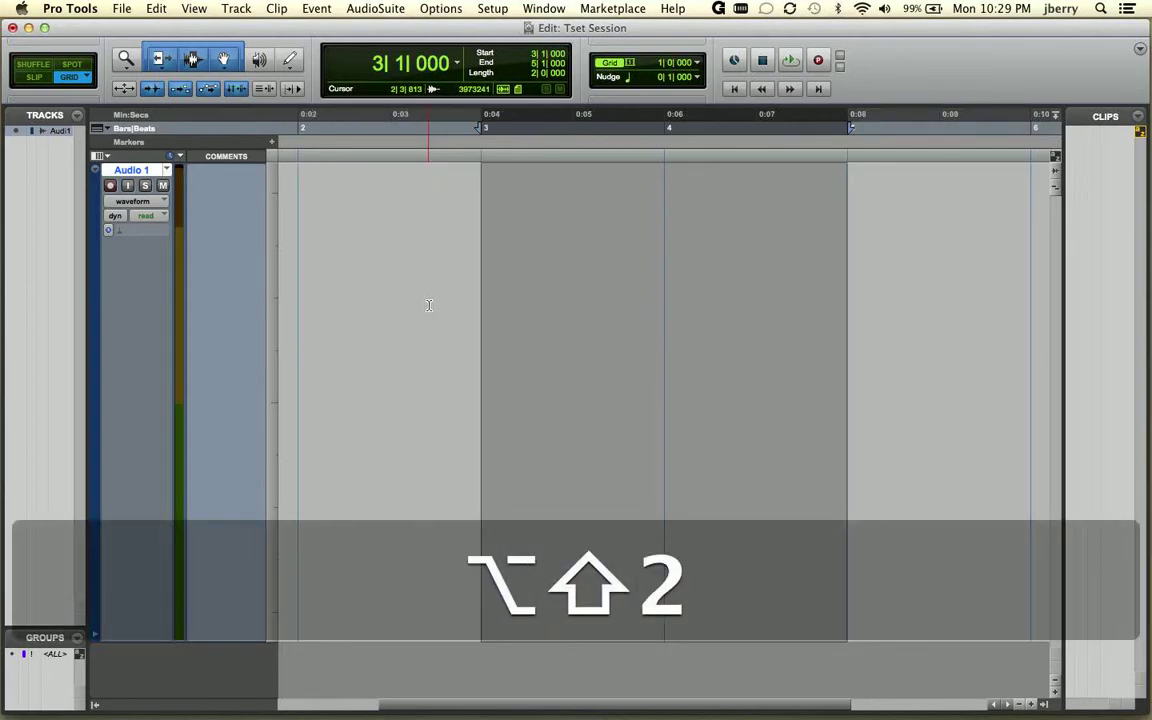
{"action": "key", "text": "alt+shift+3"}
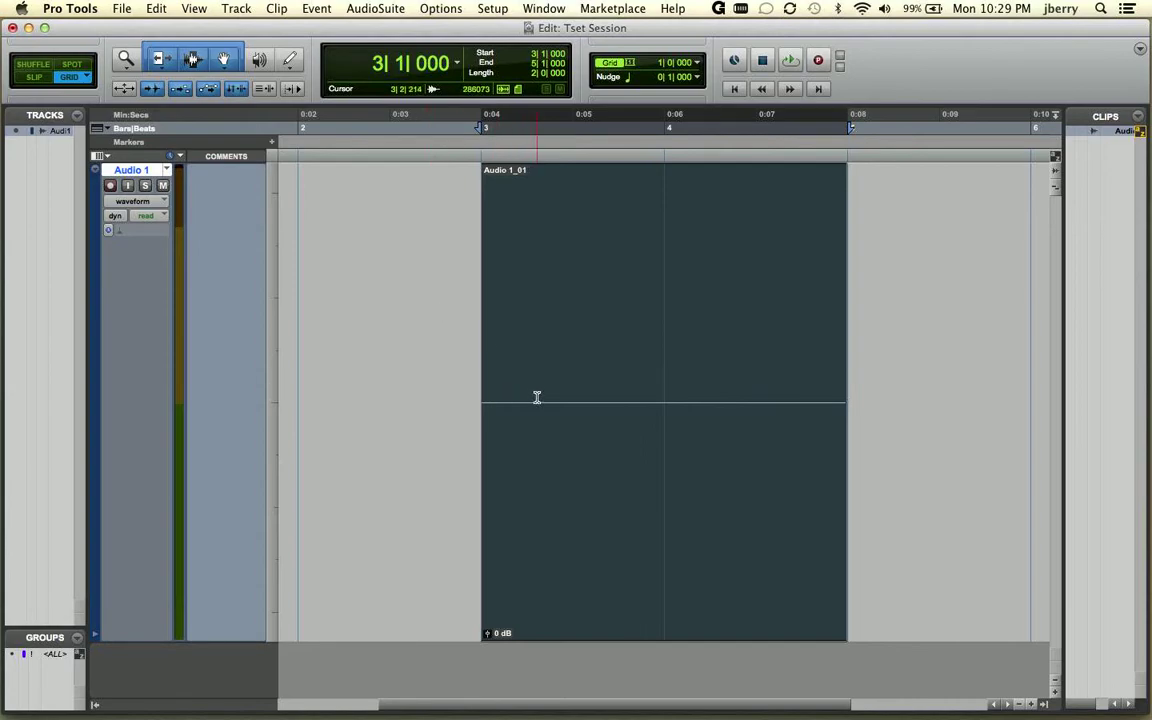
Switch the edit mode to Slip and widen the Clips list so full clip names can be read.
{"action": "left_click", "coordinate": [34, 78]}
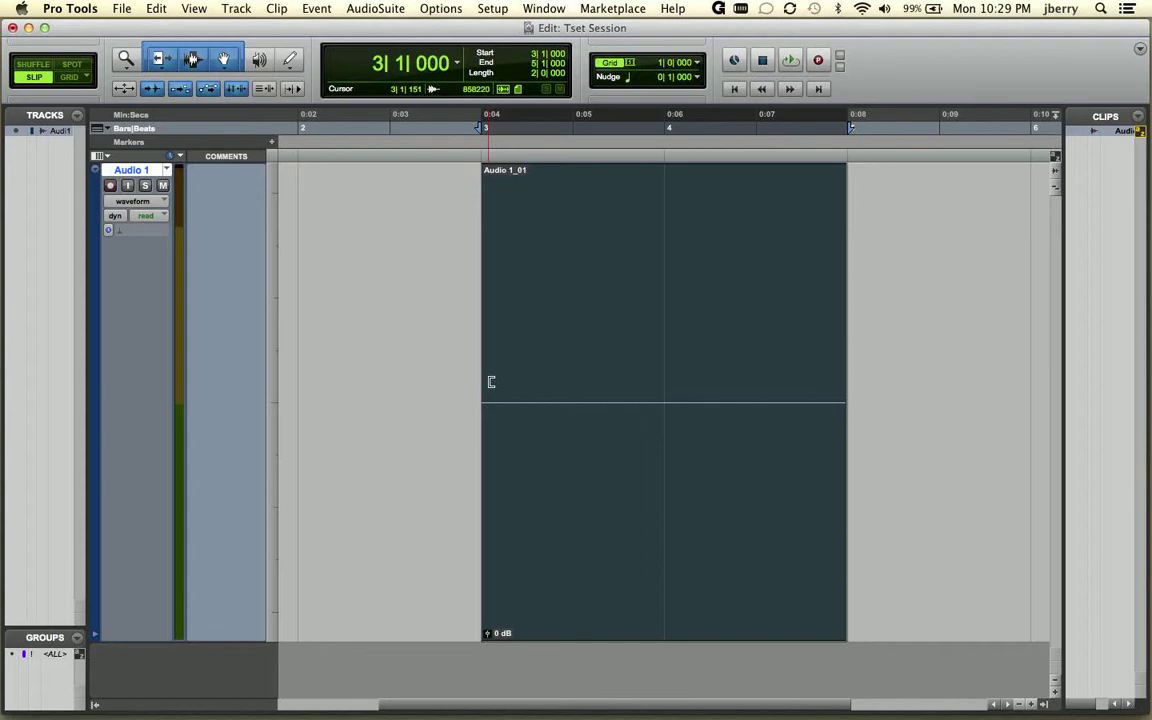
{"action": "left_click", "coordinate": [422, 376]}
{"action": "left_click_drag", "start_coordinate": [422, 376], "coordinate": [380, 327]}
{"action": "left_click_drag", "start_coordinate": [1063, 281], "coordinate": [1010, 278]}
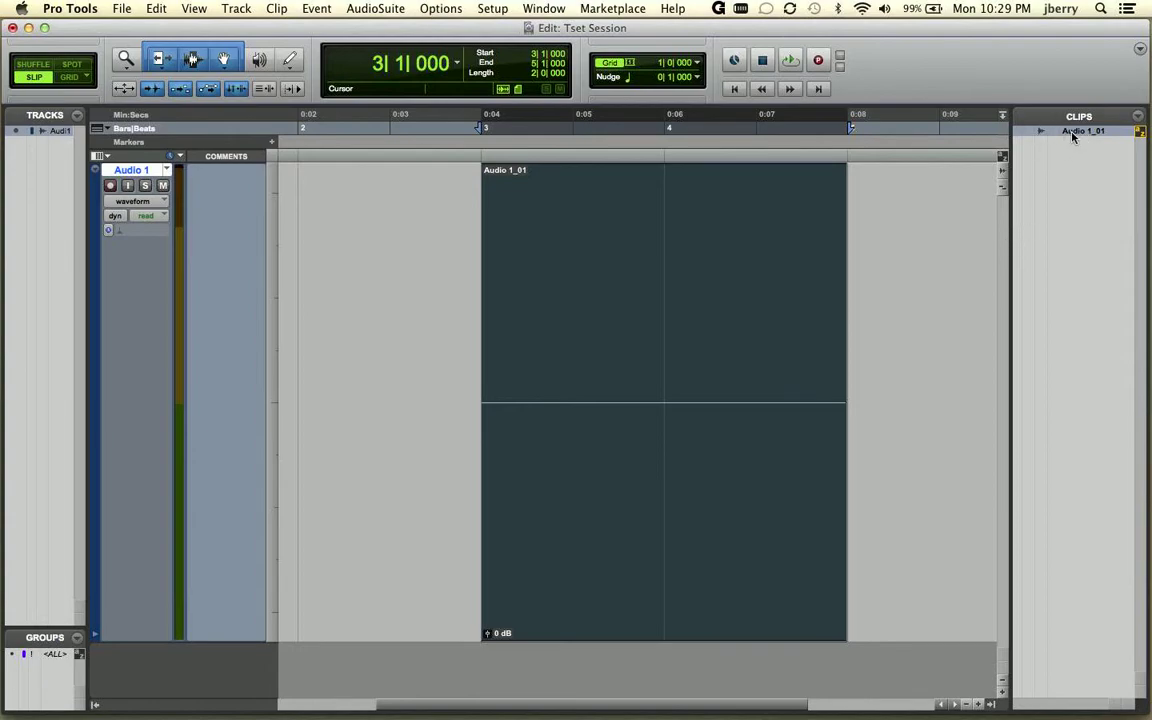
Try trimming the start of the Audio 1_01 clip in to about 3|1|335, and restore its original start.
{"action": "left_click_drag", "start_coordinate": [483, 386], "coordinate": [500, 385]}
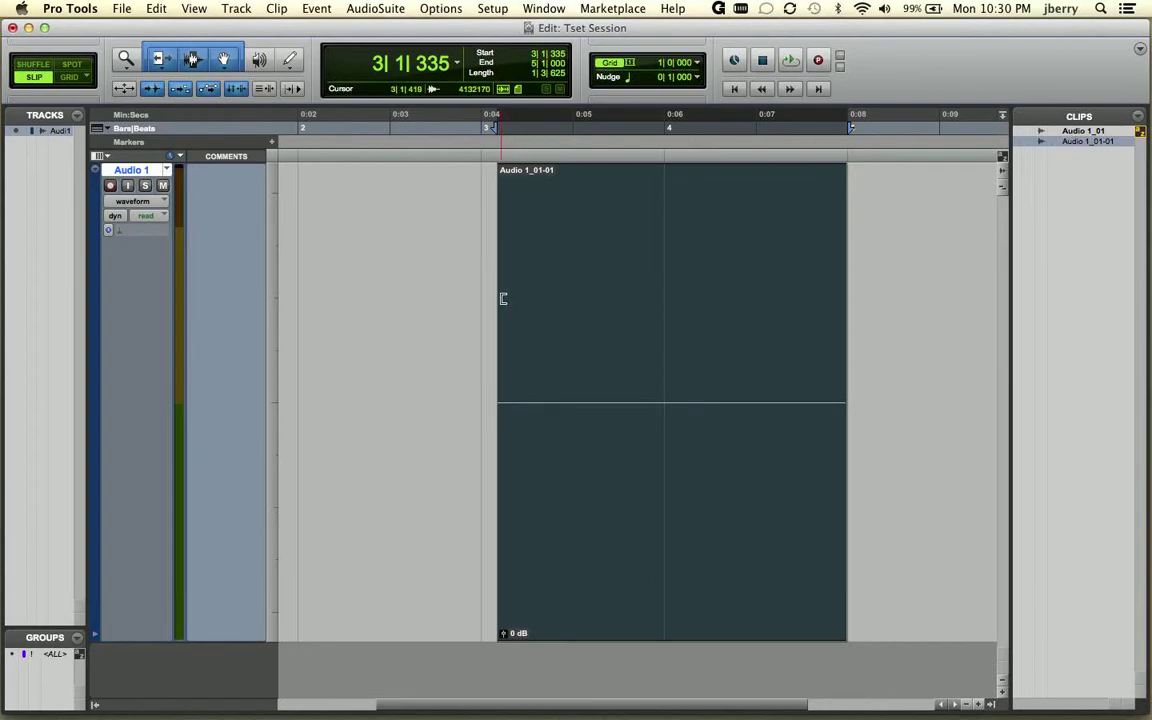
{"action": "left_click_drag", "start_coordinate": [464, 290], "coordinate": [398, 226]}
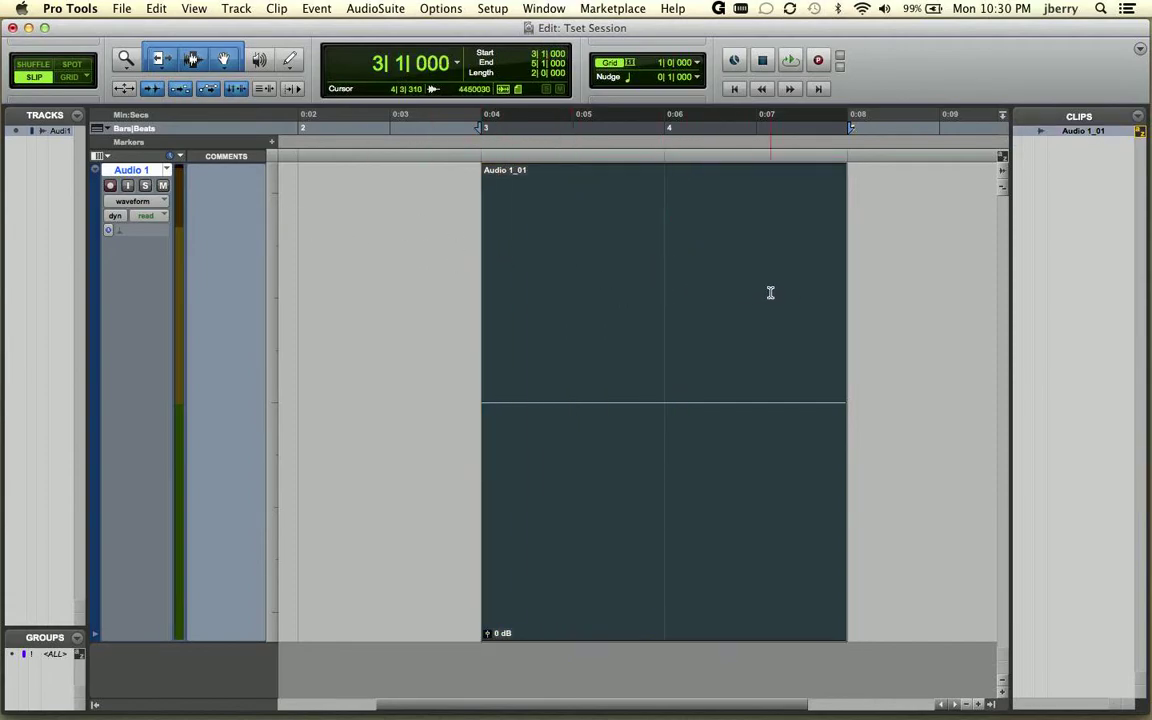
Try extending the end of the Audio 1_01 clip, and trim it back to about 4|3|629.
{"action": "left_click_drag", "start_coordinate": [838, 302], "coordinate": [946, 305]}
{"action": "left_click_drag", "start_coordinate": [842, 330], "coordinate": [784, 330]}
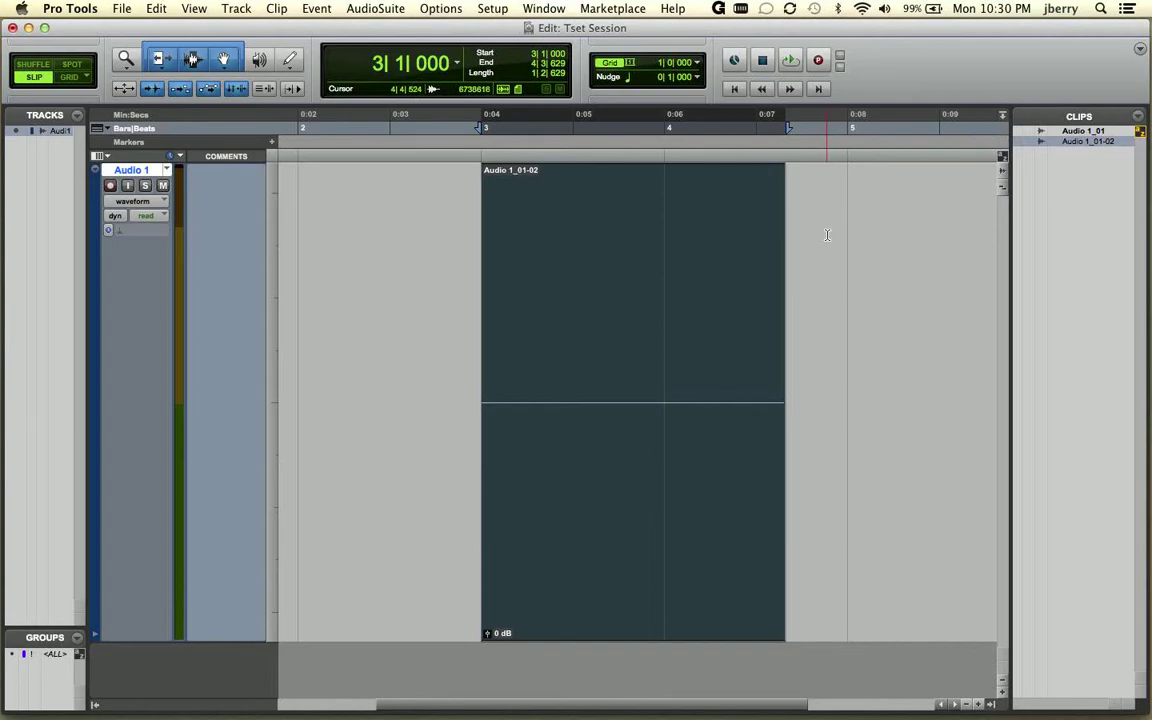
Hide Pro Tools and open the Audio Files folder inside the Tset Session folder to check the stored audio files.
{"action": "left_click", "coordinate": [90, 10]}
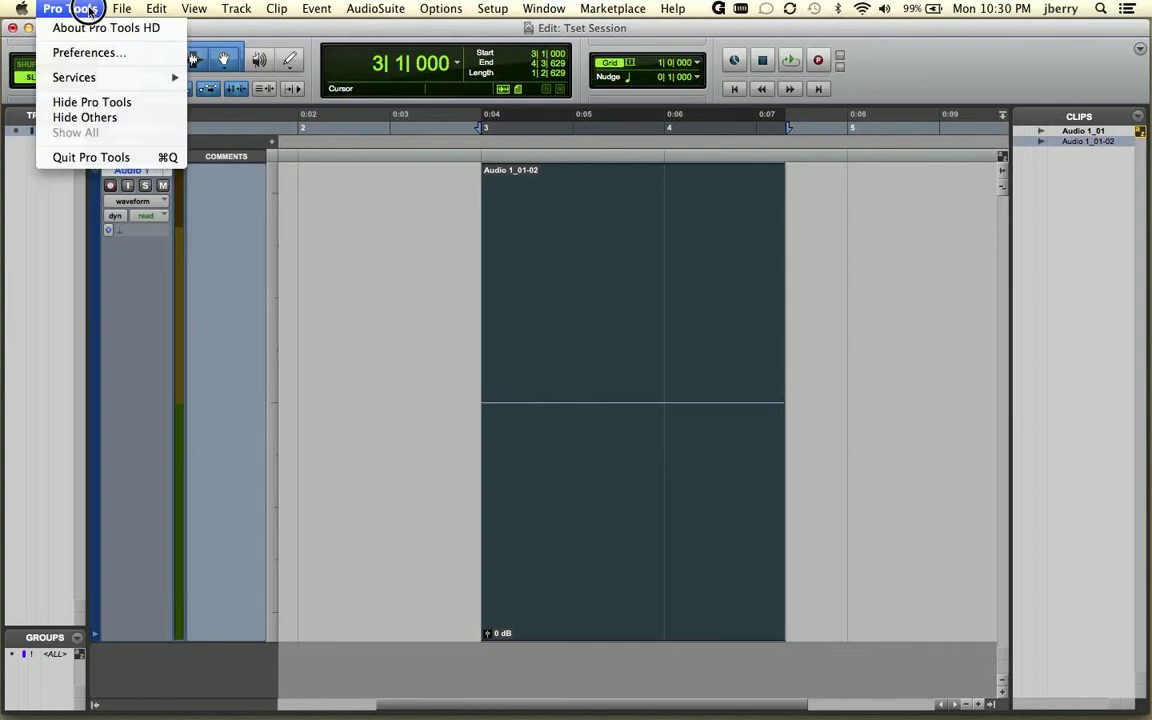
{"action": "left_click", "coordinate": [122, 104]}
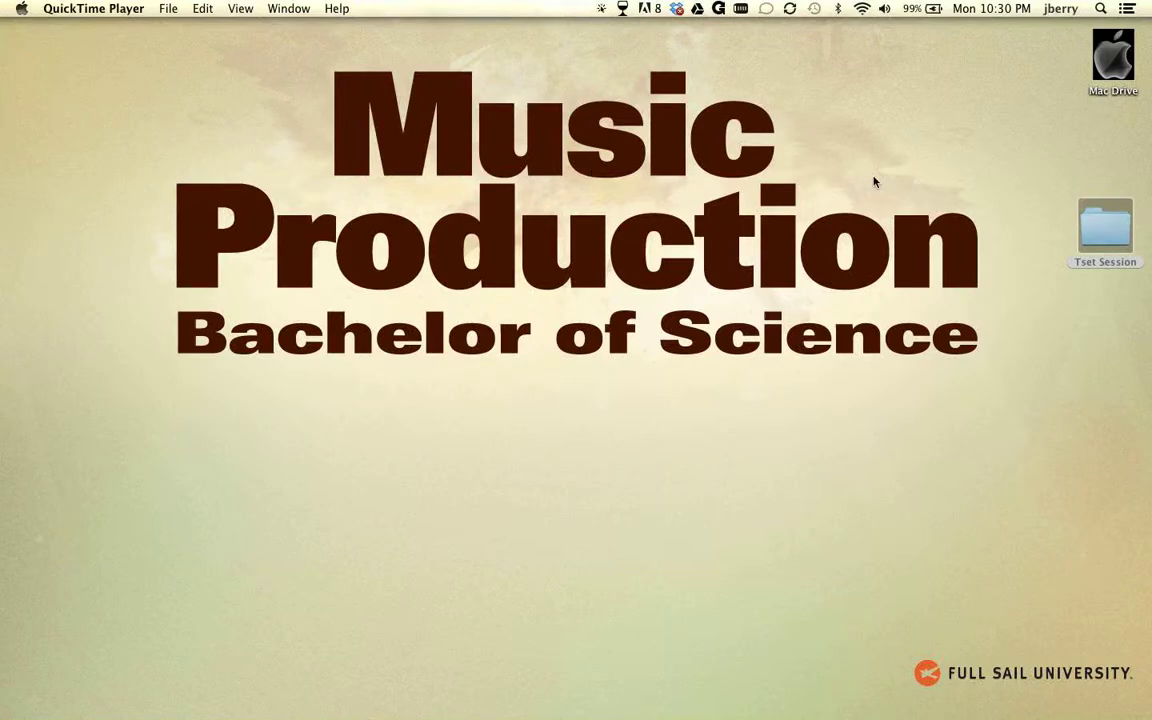
{"action": "double_click", "coordinate": [1108, 228]}
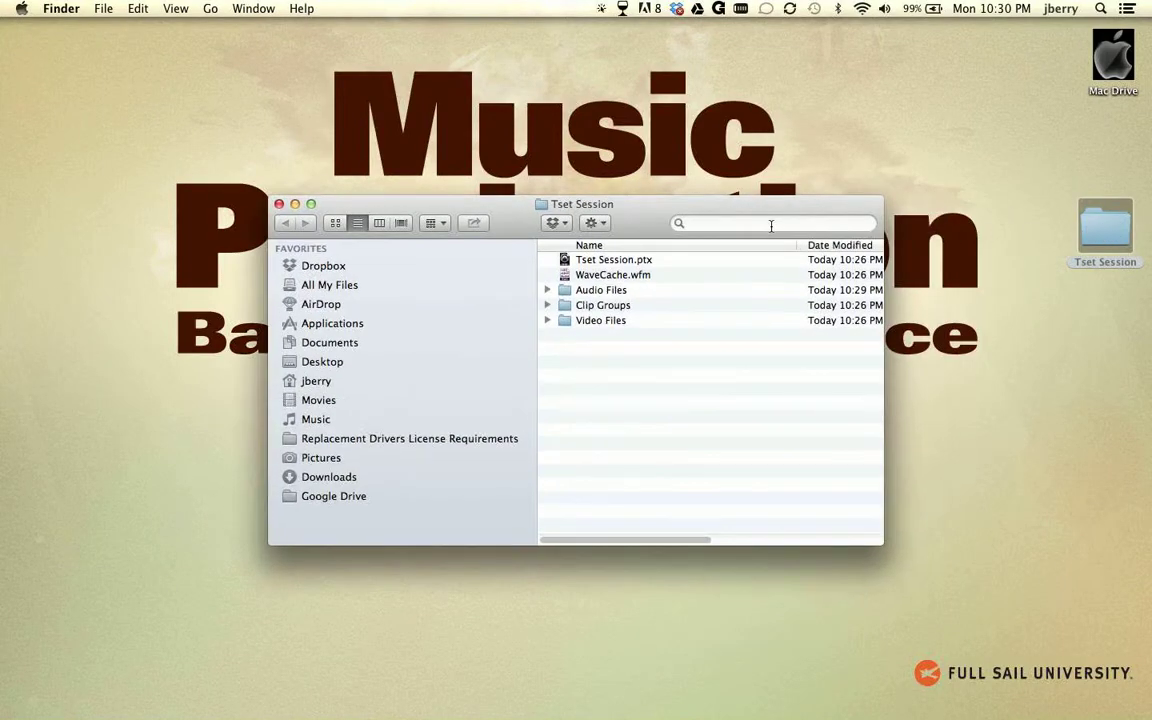
{"action": "double_click", "coordinate": [600, 290]}
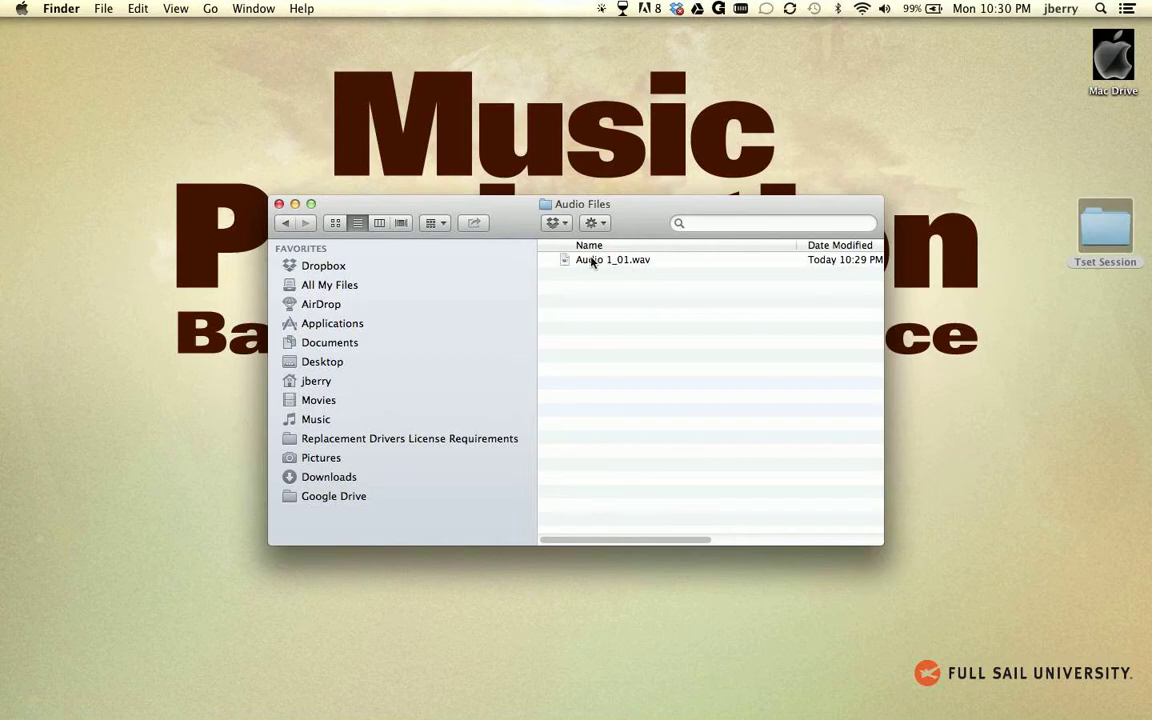
Switch to Pro Tools and delete four short sections from the Audio 1_01-02 clip, the first from 3|2|734 to 3|3|444, leaving five separate clips.
{"action": "key", "text": "super+Tab"}
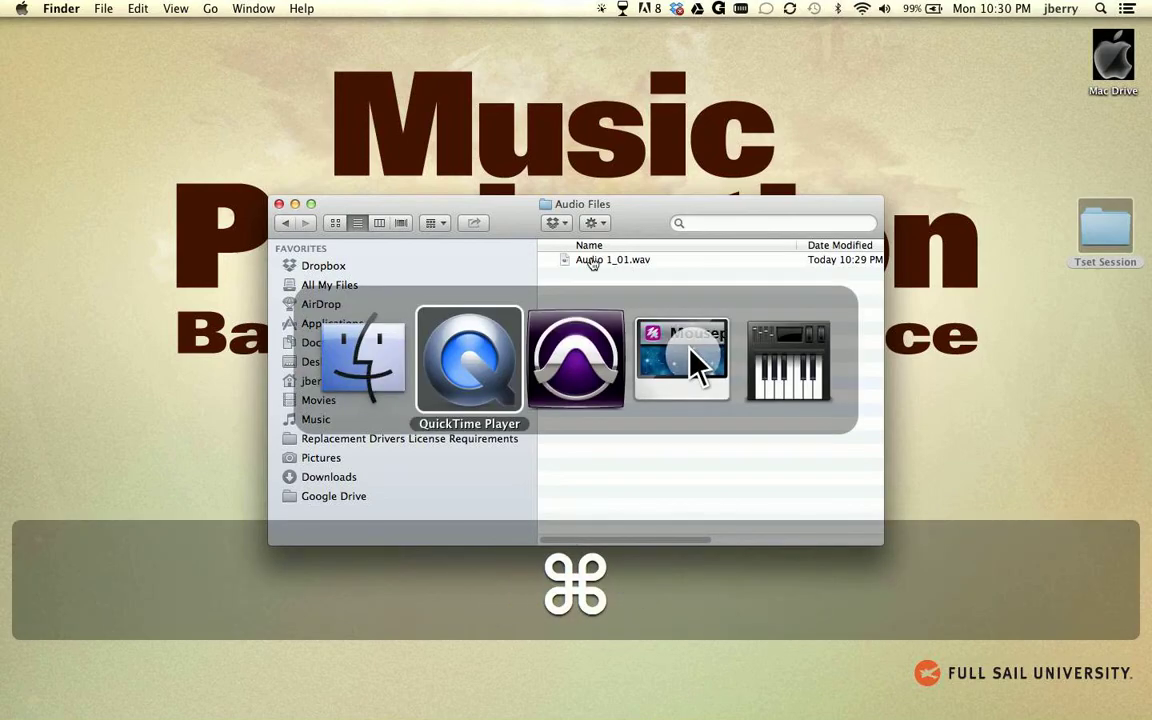
{"action": "key", "text": "super+Tab"}
{"action": "left_click_drag", "start_coordinate": [562, 278], "coordinate": [592, 280]}
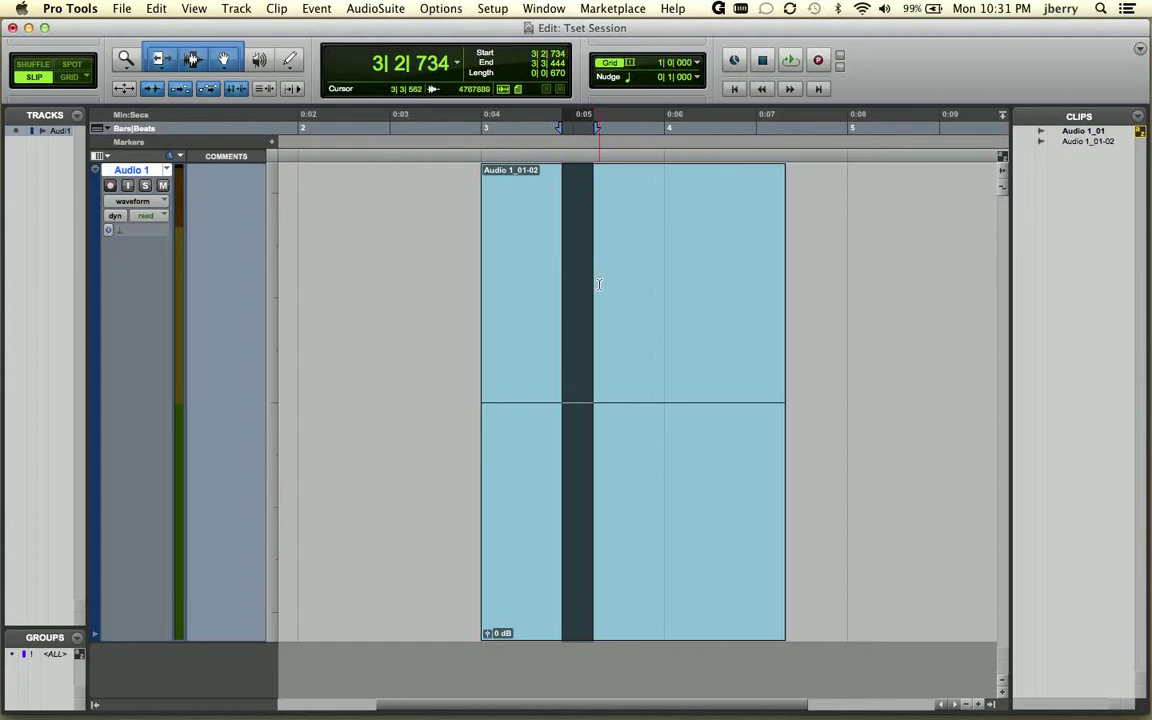
{"action": "key", "text": "BackSpace"}
{"action": "left_click_drag", "start_coordinate": [684, 280], "coordinate": [776, 270]}
{"action": "key", "text": "BackSpace"}
{"action": "key", "text": "BackSpace"}
{"action": "key", "text": "BackSpace"}
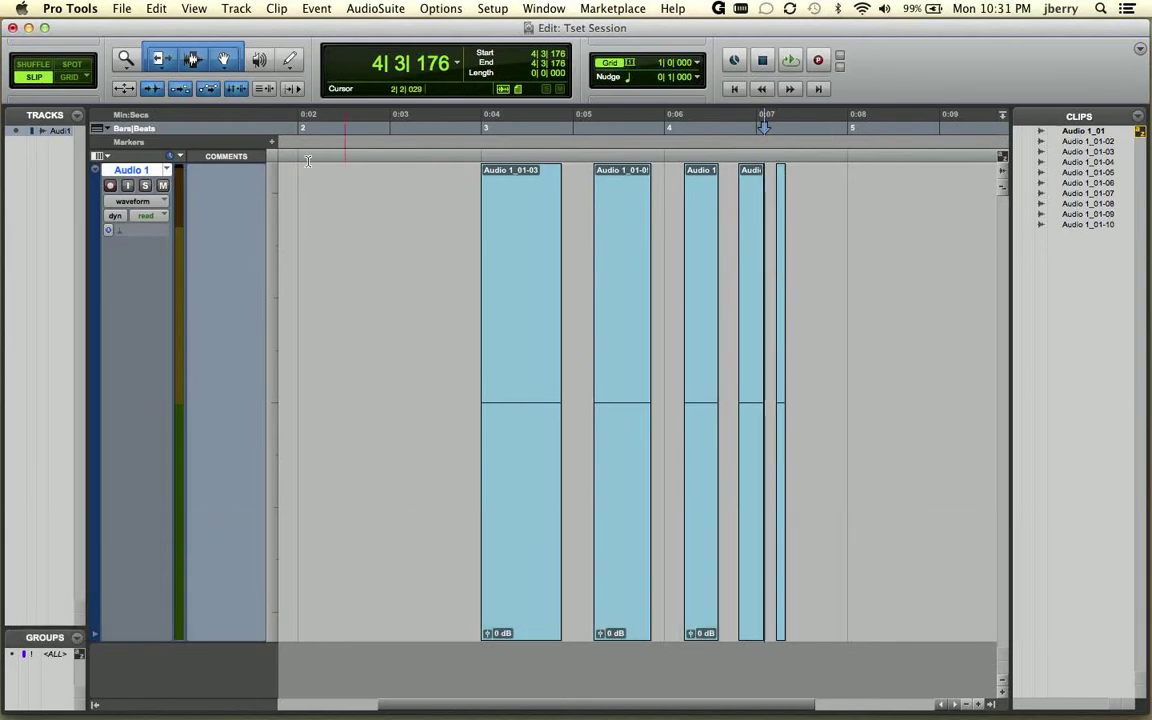
Hide Pro Tools and check the contents of the Tset Session folder and its Audio Files subfolder after the clip edits.
{"action": "left_click", "coordinate": [57, 12]}
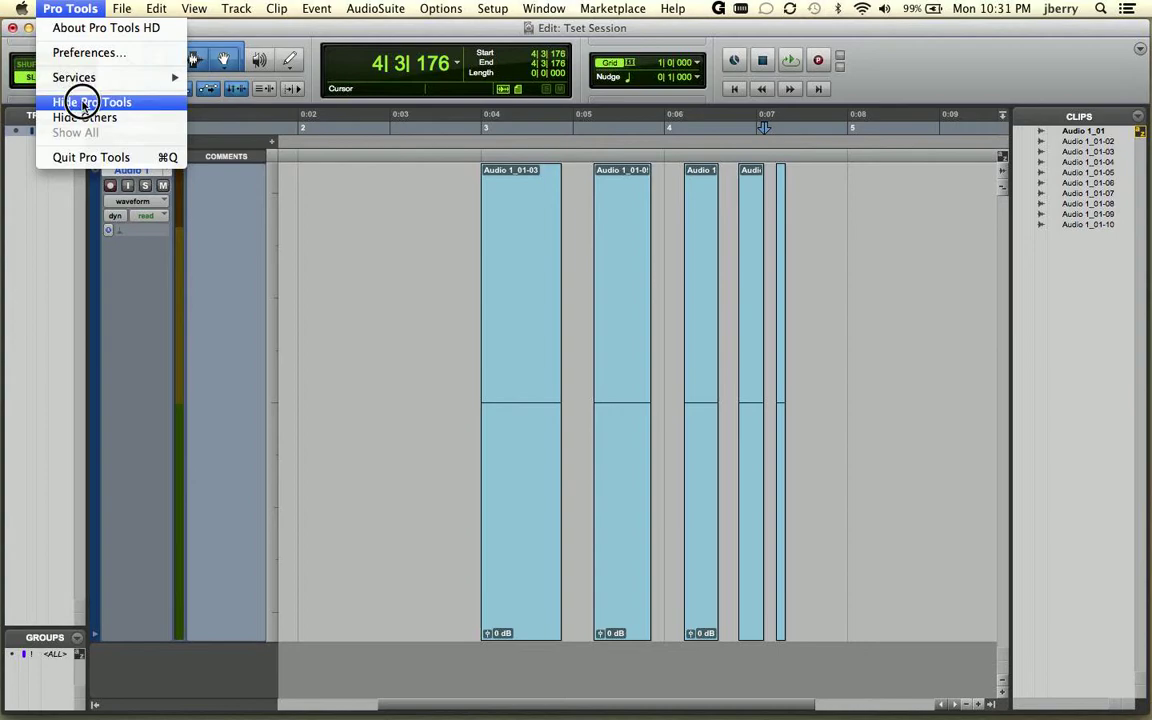
{"action": "left_click", "coordinate": [88, 101]}
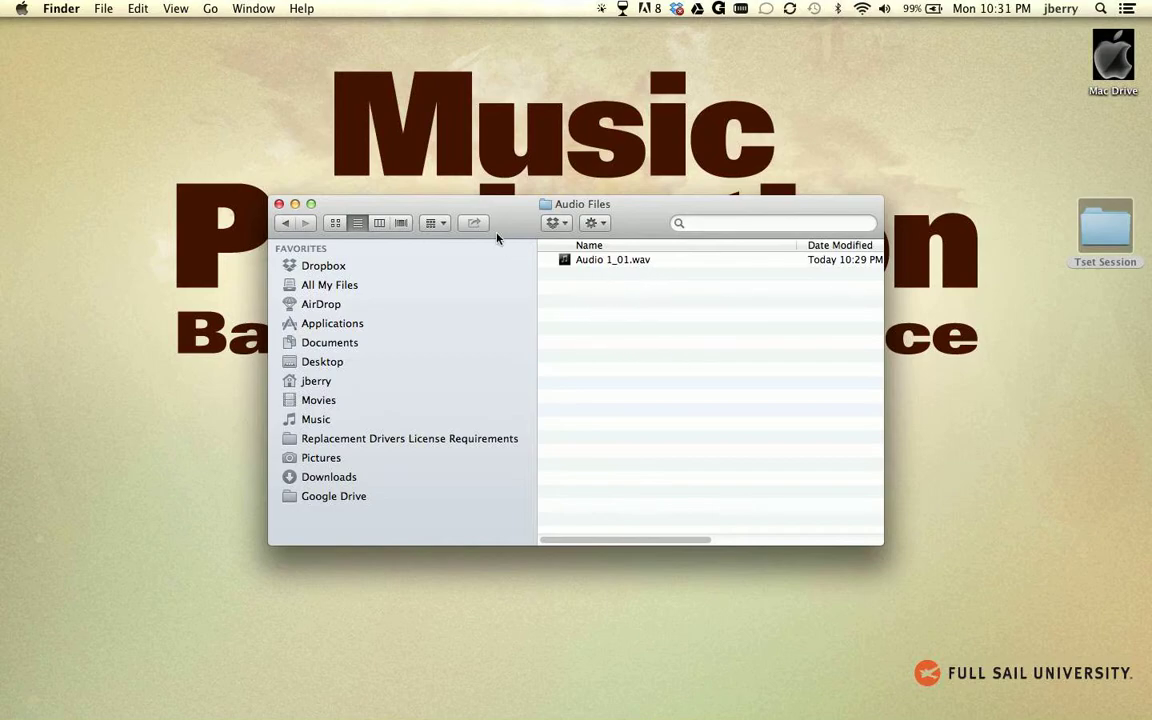
{"action": "left_click", "coordinate": [288, 223]}
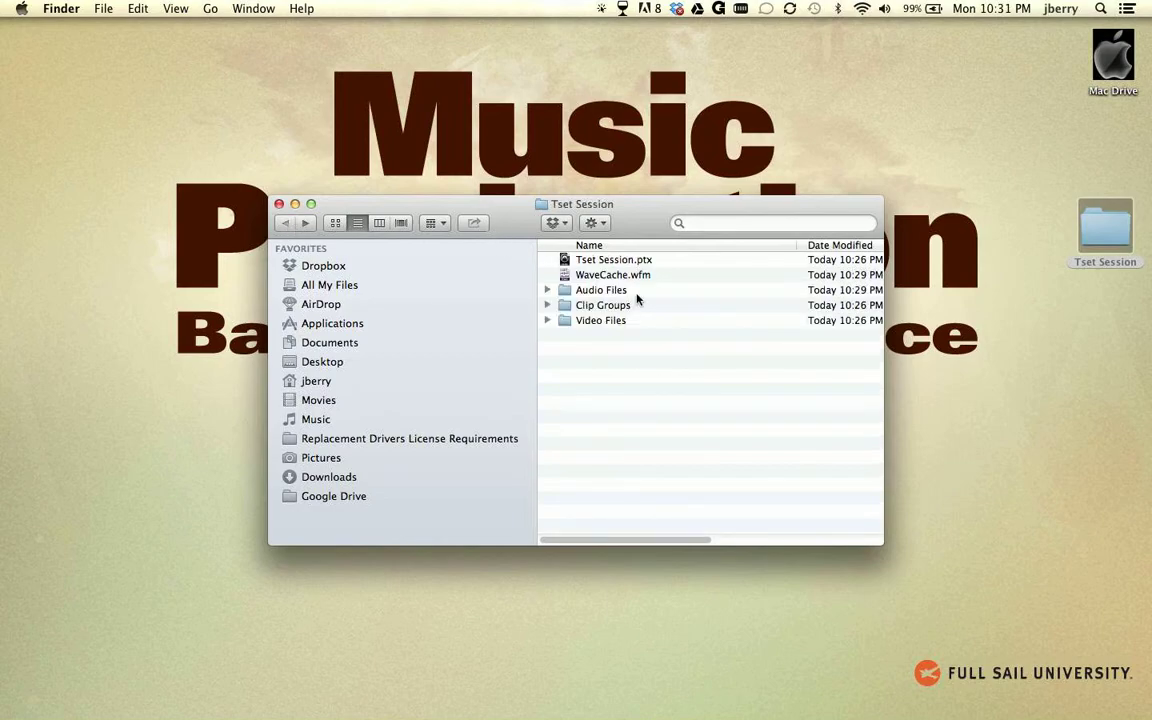
{"action": "double_click", "coordinate": [603, 290]}
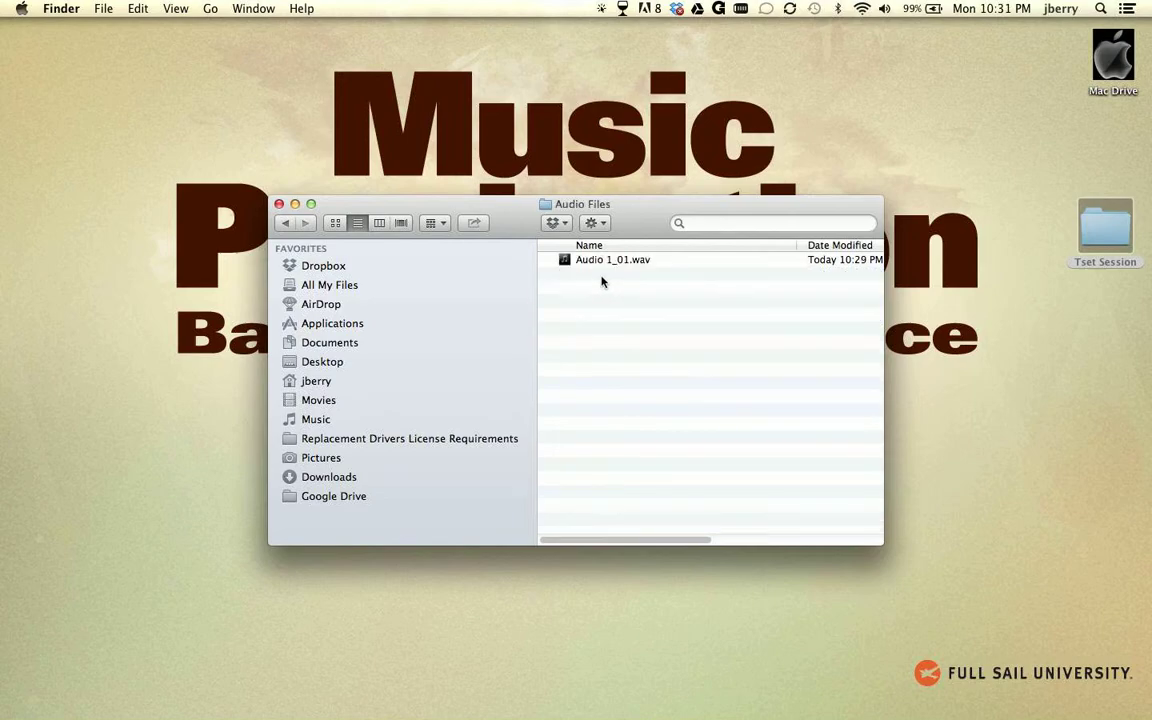
{"action": "left_click", "coordinate": [285, 223]}
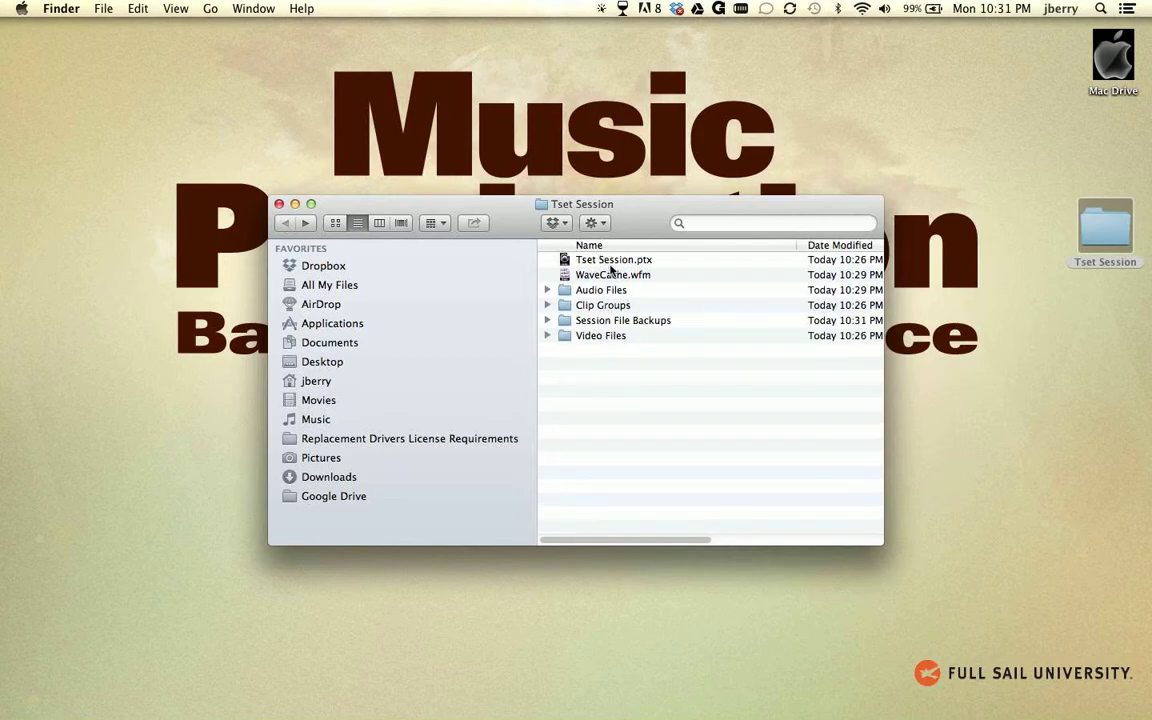
{"action": "double_click", "coordinate": [595, 290]}
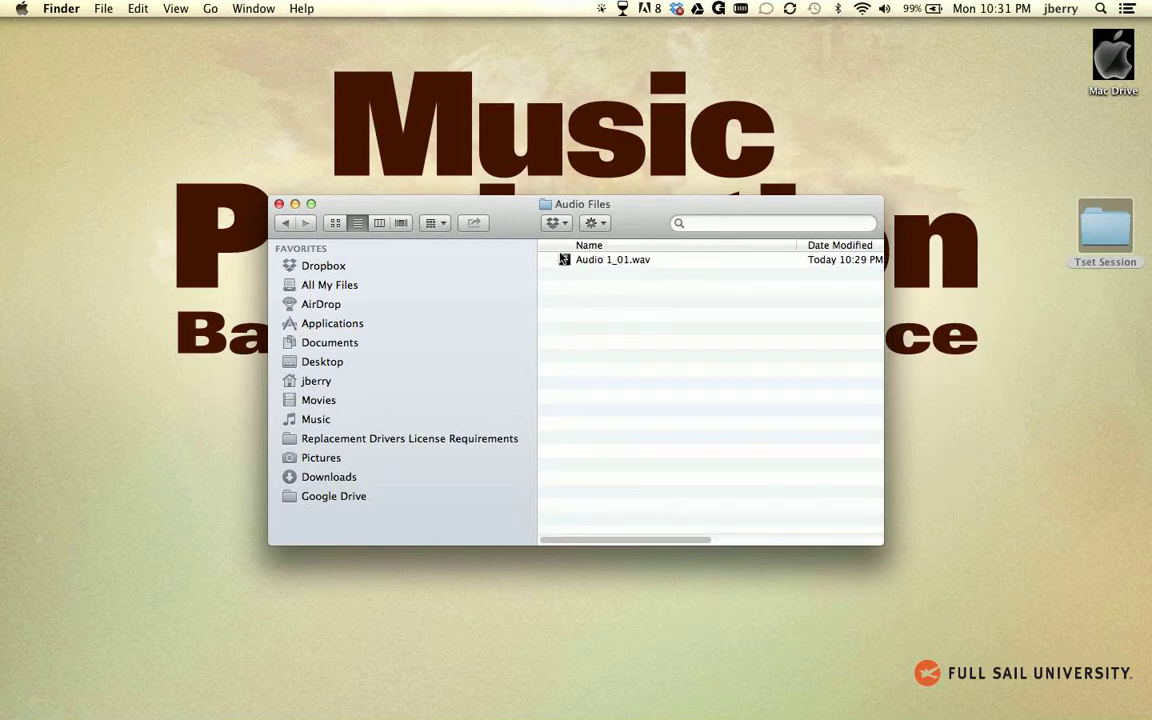
{"action": "left_click", "coordinate": [286, 224]}
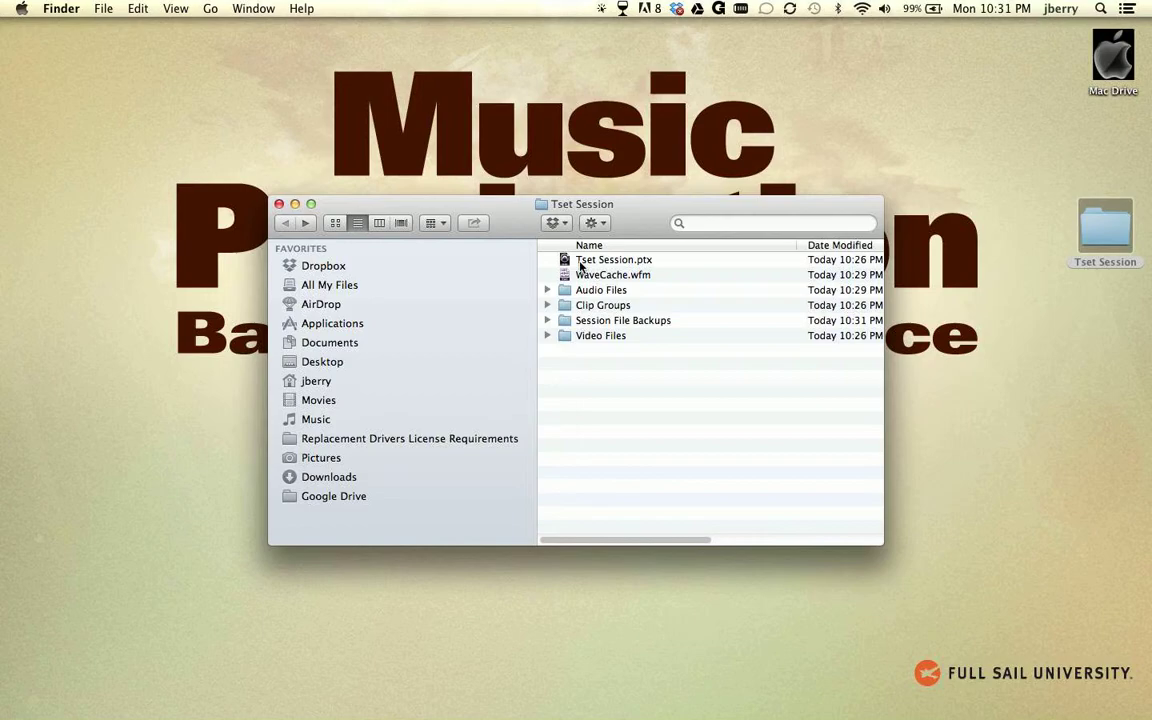
Close the Tset Session folder window on the desktop.
{"action": "key", "text": "super+Tab"}
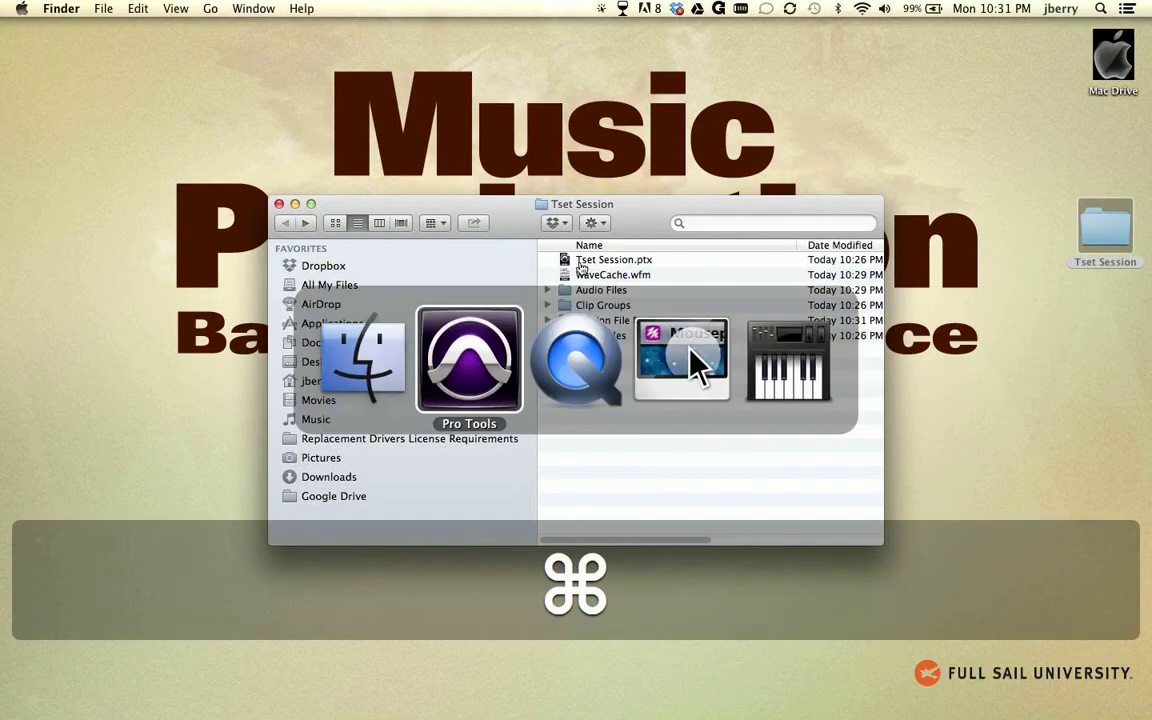
{"action": "key", "text": "super+Tab"}
{"action": "key", "text": "super+Tab"}
{"action": "key", "text": "super+Tab"}
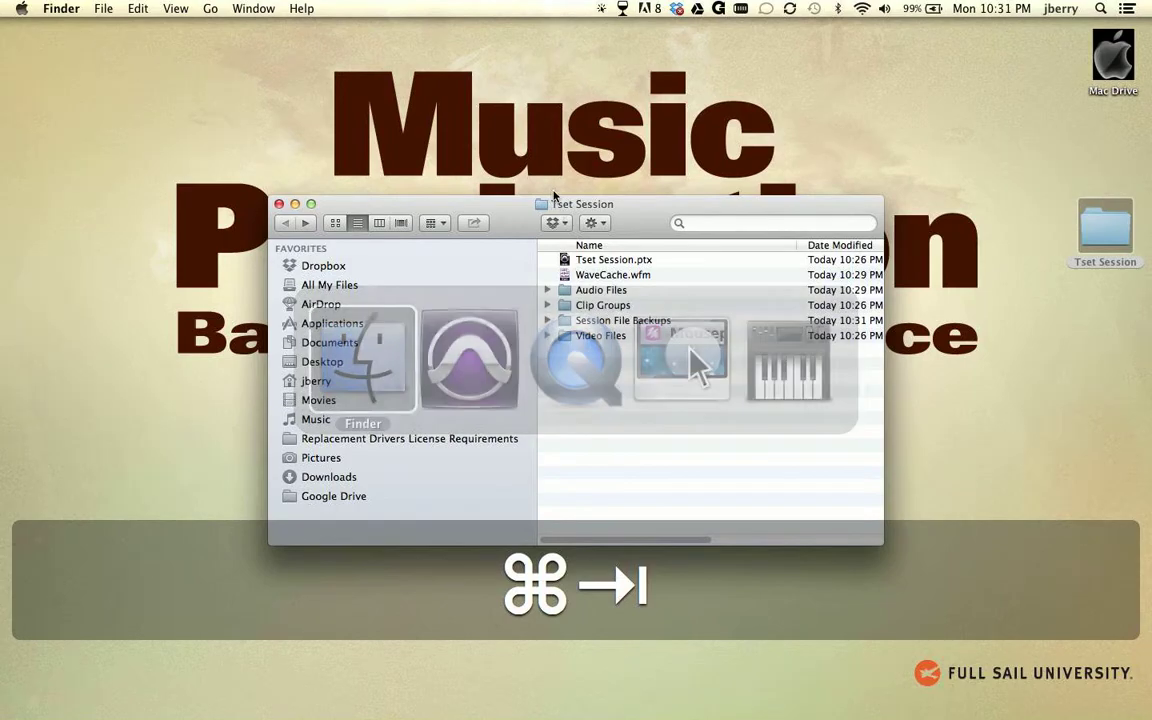
{"action": "left_click", "coordinate": [279, 204]}
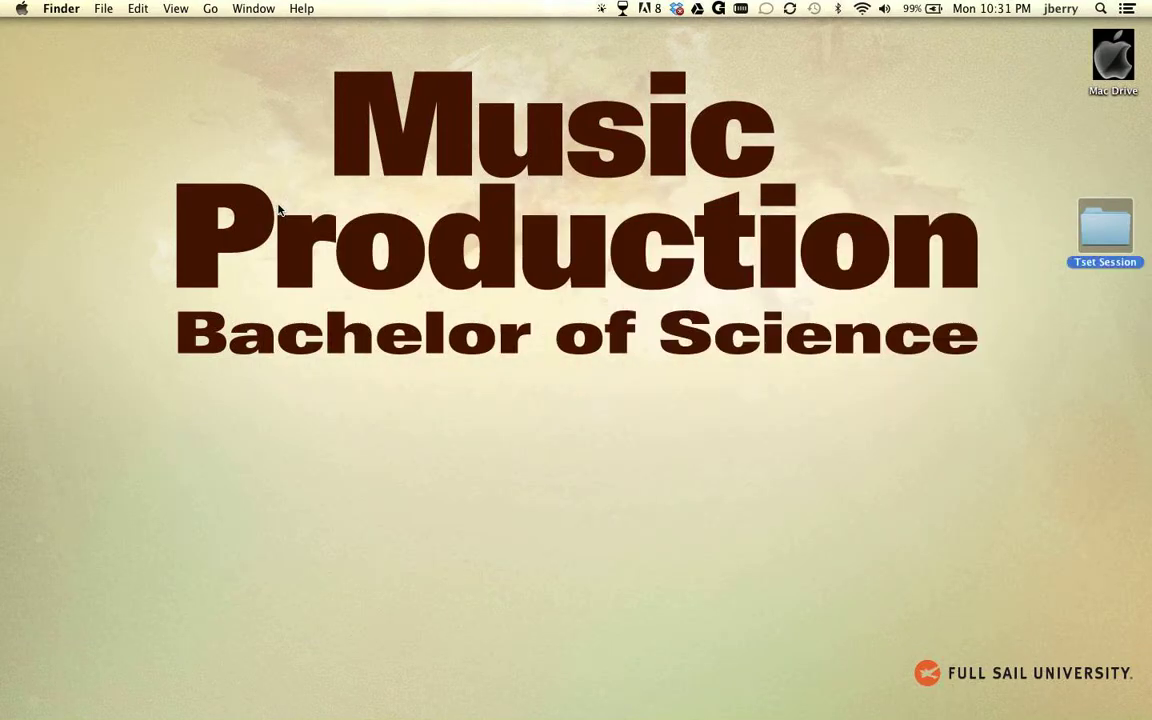